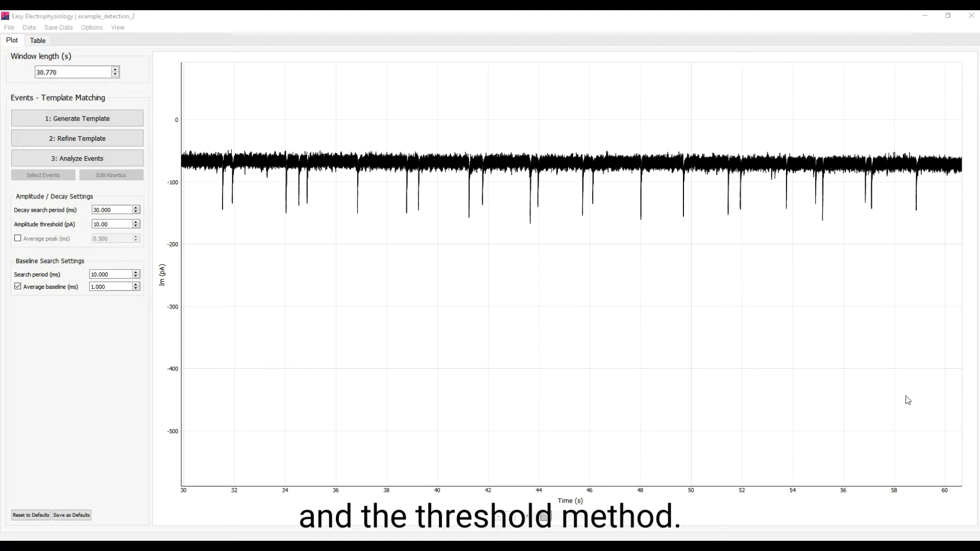
# Open the Run Analysis window from the File menu for the example_detection_2 recording.
pyautogui.click(9, 29)
pyautogui.click(21, 49)
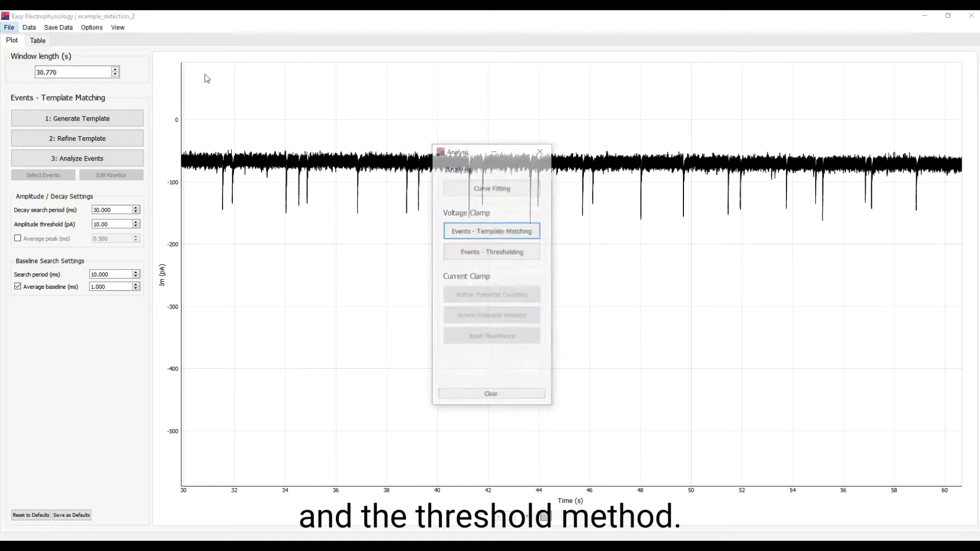
pyautogui.click(472, 246)
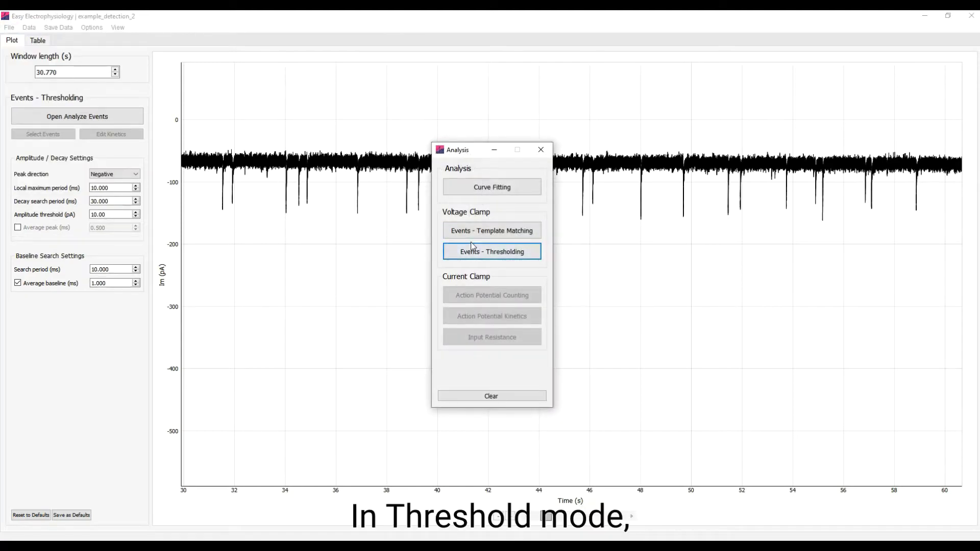
pyautogui.click(471, 244)
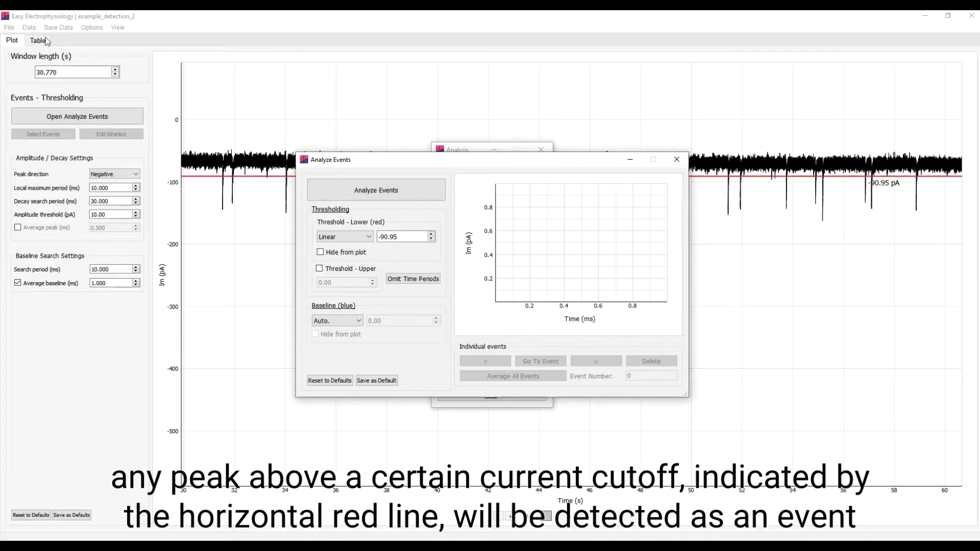
pyautogui.click(9, 27)
pyautogui.click(46, 48)
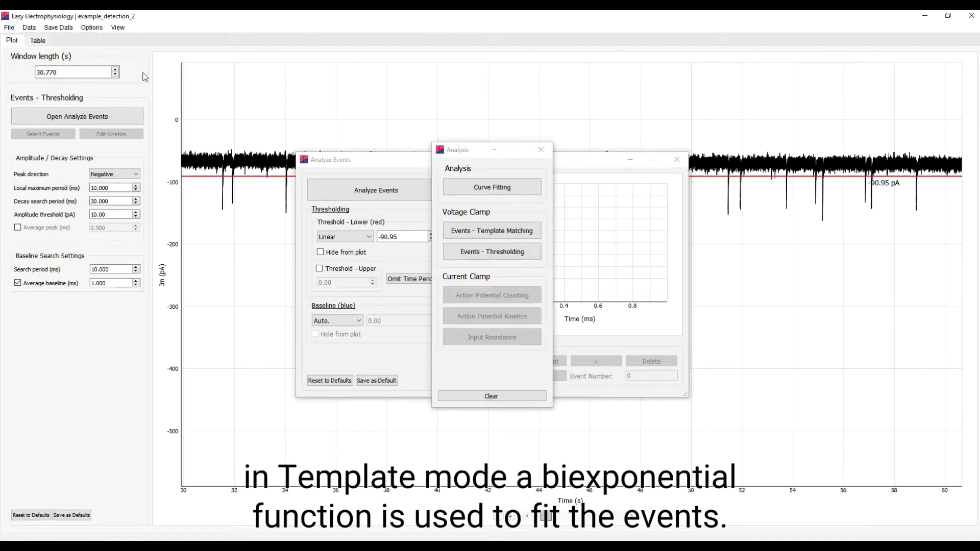
pyautogui.click(463, 230)
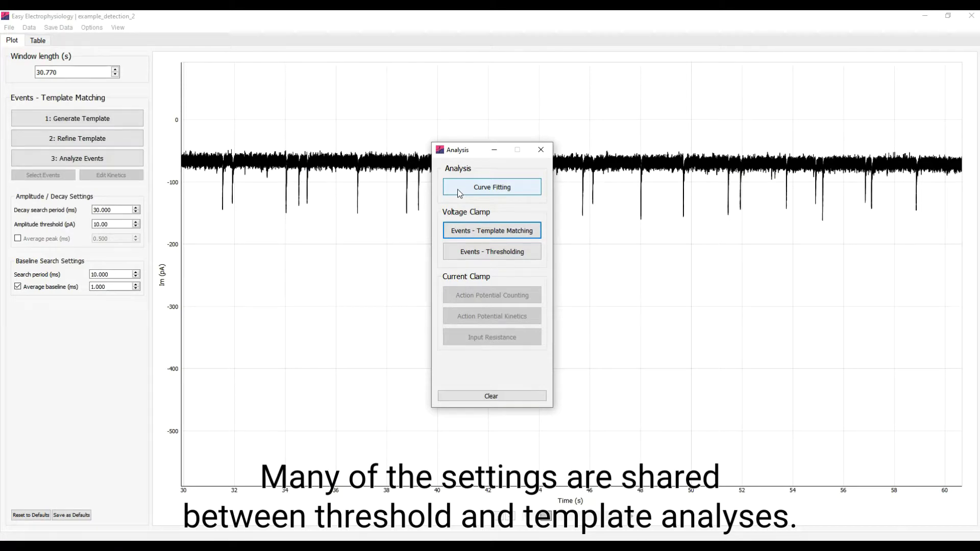
# Open the template-matching Analyze Events settings, placing the analysis chooser beside it.
pyautogui.click(118, 160)
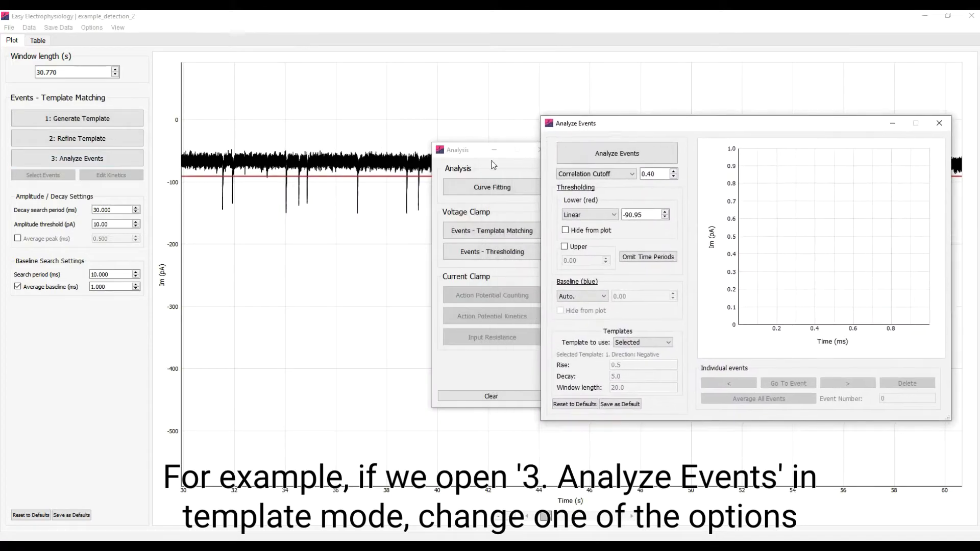
pyautogui.moveTo(471, 155); pyautogui.dragTo(417, 154)
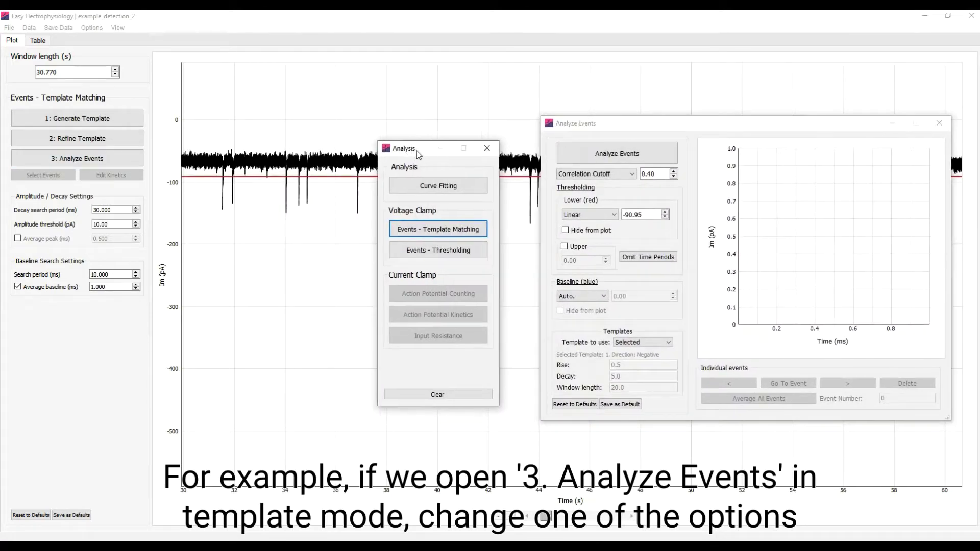
pyautogui.click(581, 249)
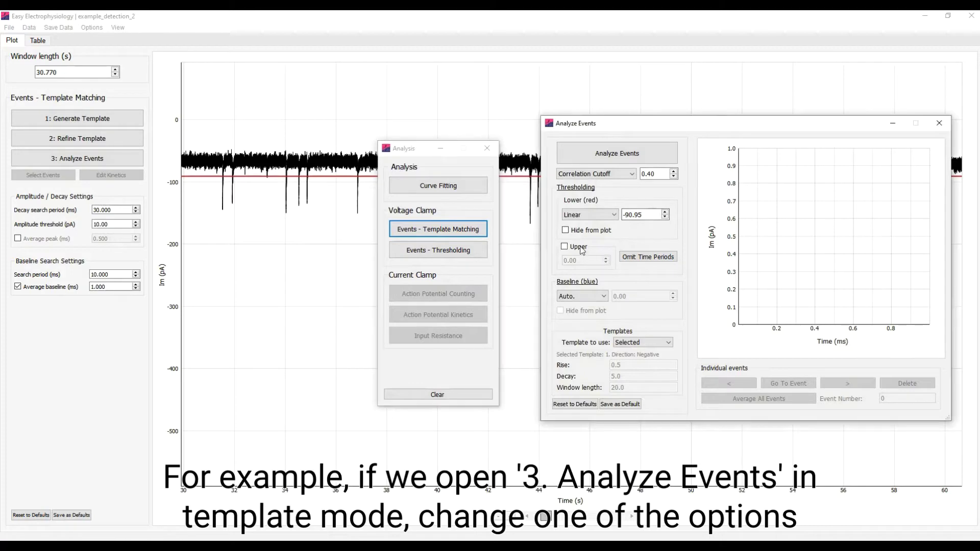
pyautogui.click(464, 253)
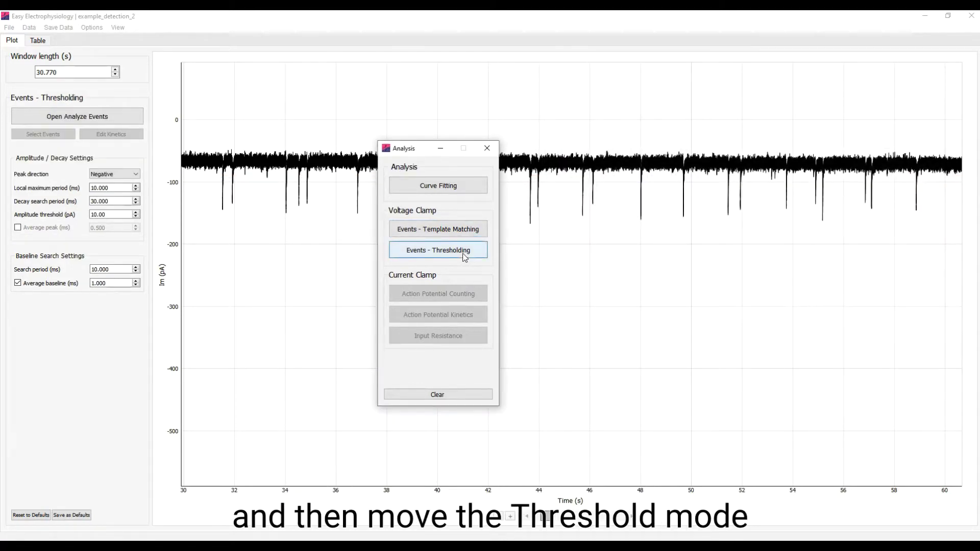
pyautogui.click(127, 121)
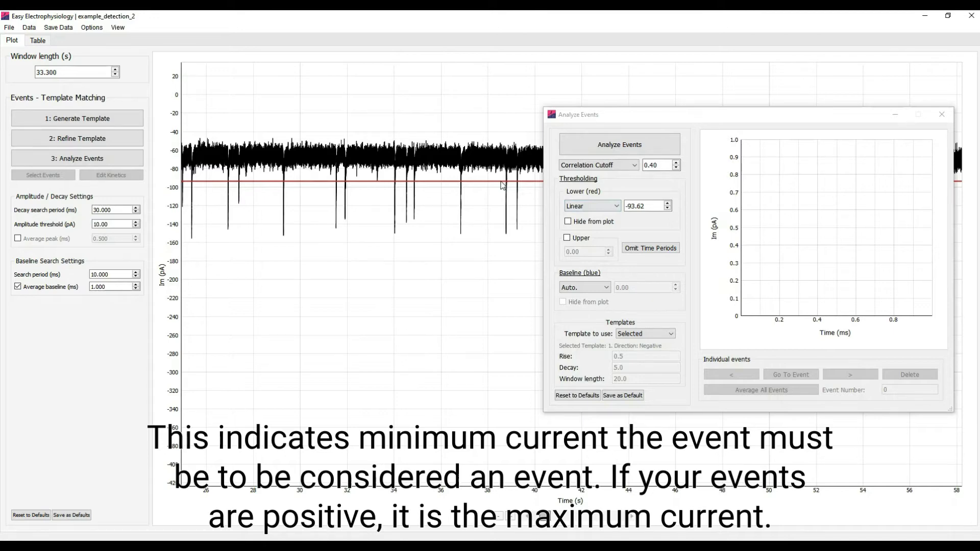
# Drag the lower threshold down to -124.65 pA and detect events across the 300 s trace.
pyautogui.moveTo(500, 182); pyautogui.dragTo(501, 210)
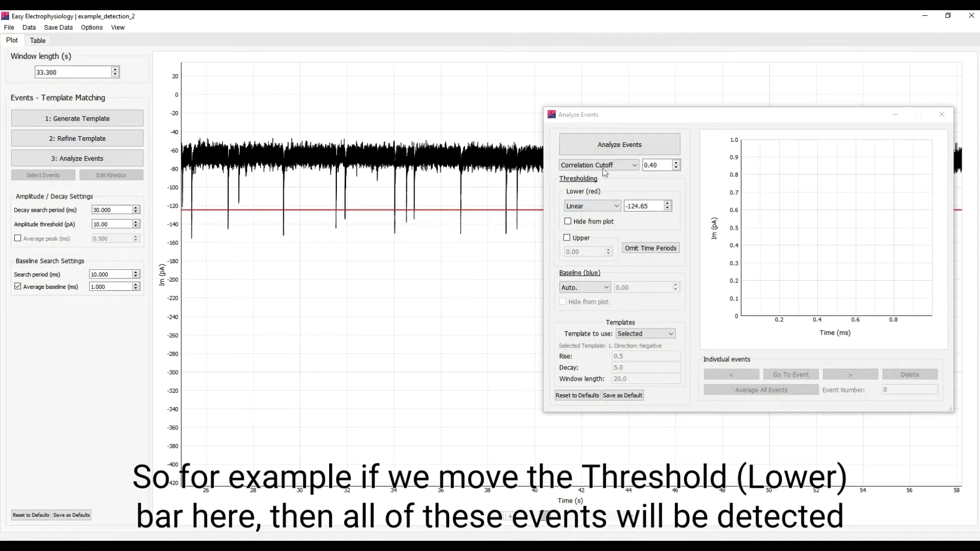
pyautogui.click(615, 148)
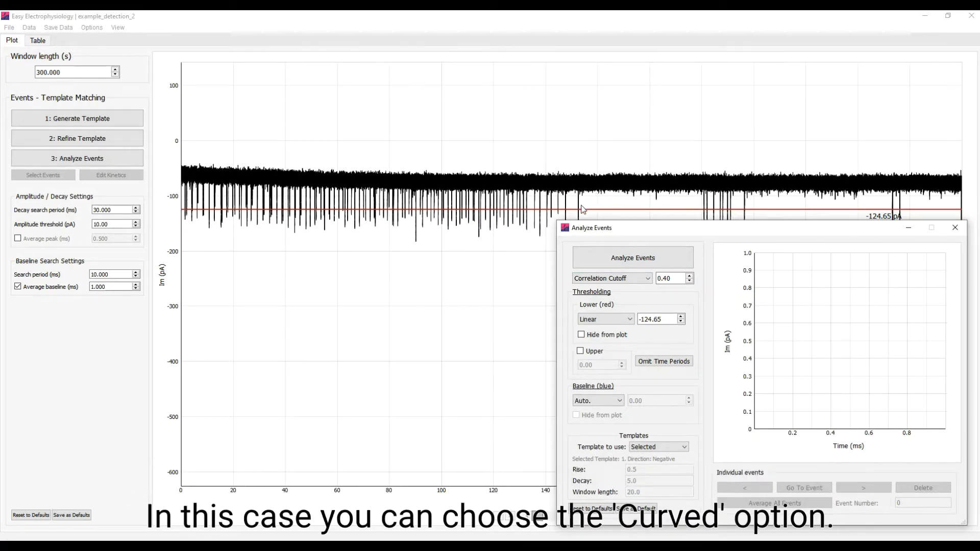
pyautogui.click(605, 320)
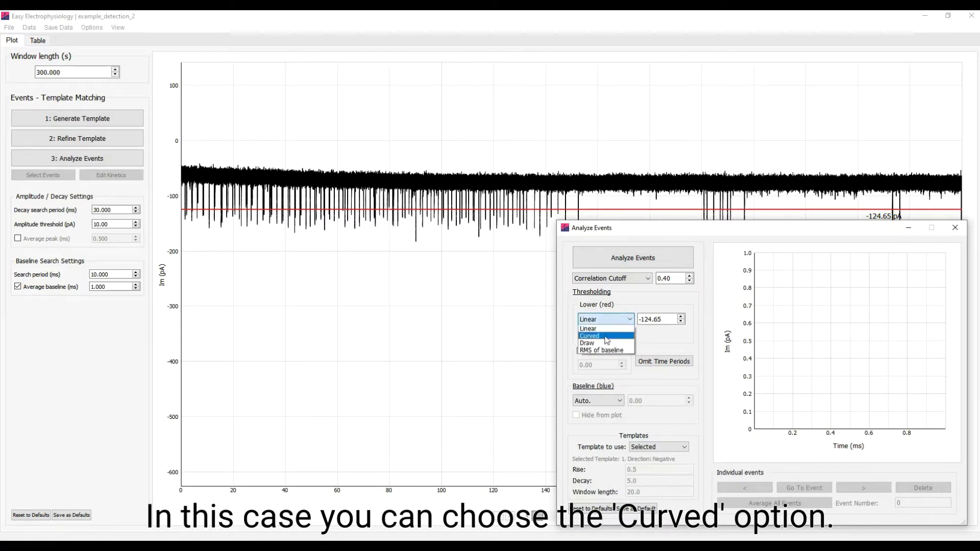
# Switch the lower threshold to Curved and scroll its offset down to -22.00 pA.
pyautogui.press('Escape')
pyautogui.press('Down')
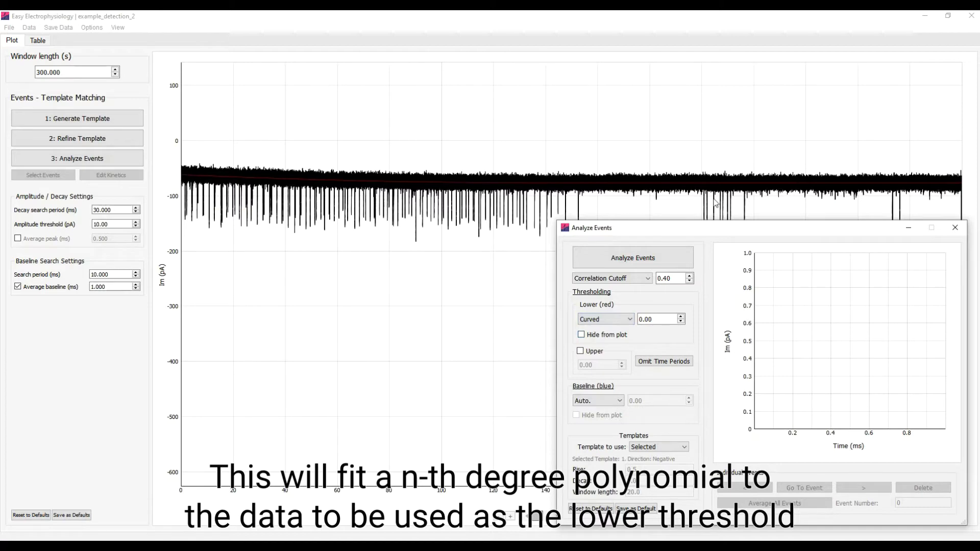
pyautogui.click(665, 320)
pyautogui.scroll(-4, 653, 320)
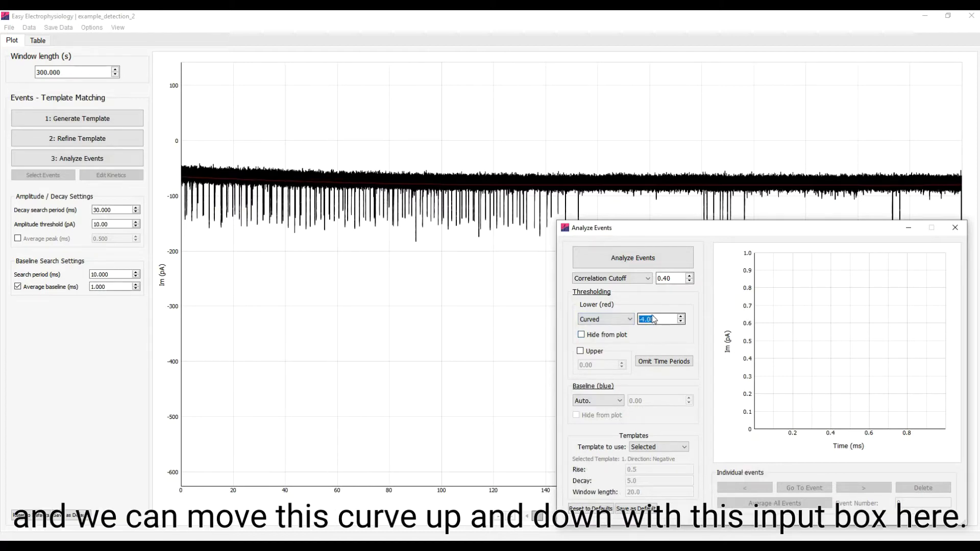
pyautogui.scroll(-3, 653, 319)
pyautogui.scroll(-4, 655, 317)
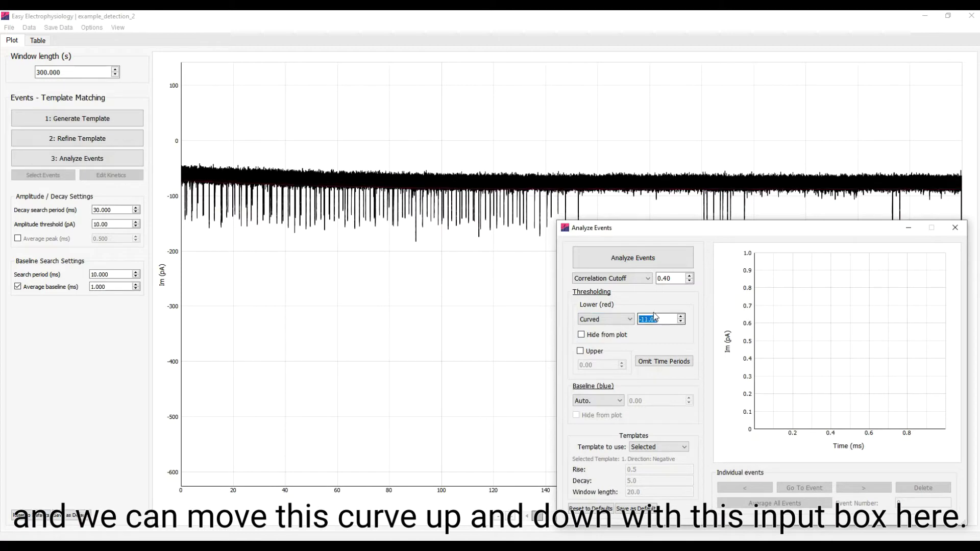
pyautogui.scroll(-4, 654, 317)
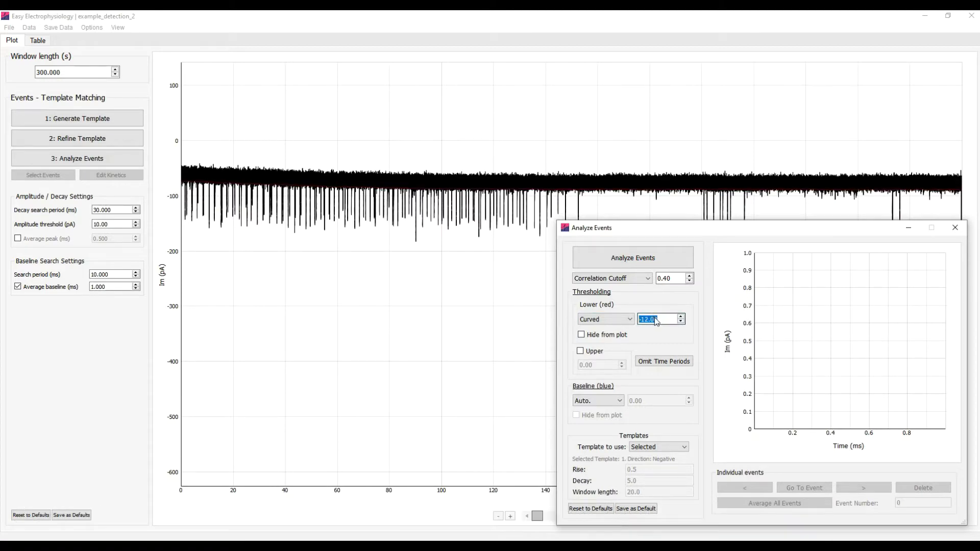
pyautogui.scroll(-3, 657, 320)
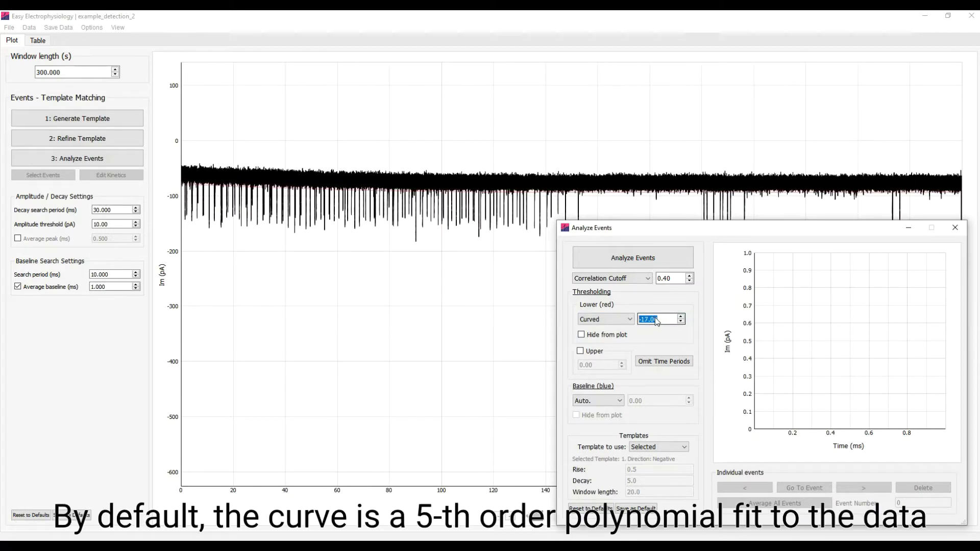
pyautogui.scroll(-2, 657, 321)
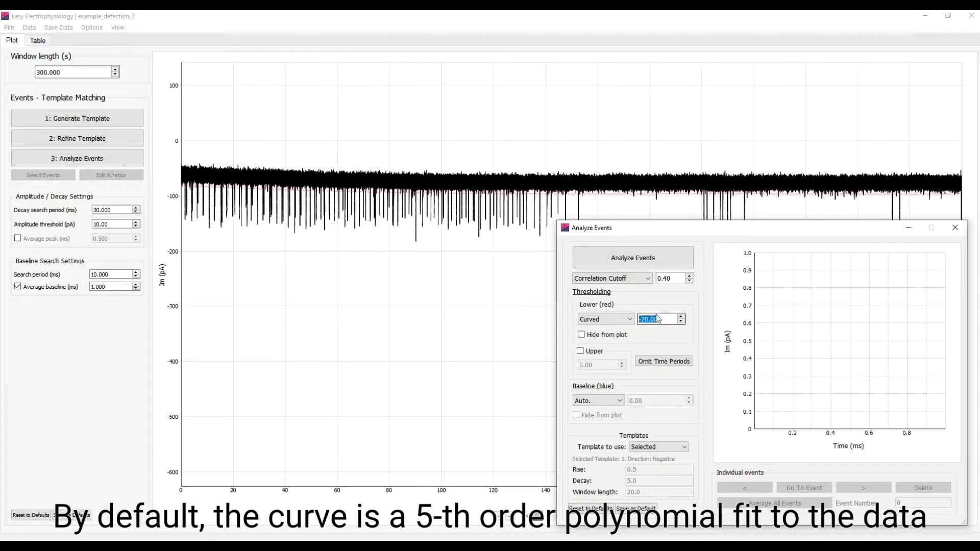
pyautogui.scroll(-2, 657, 319)
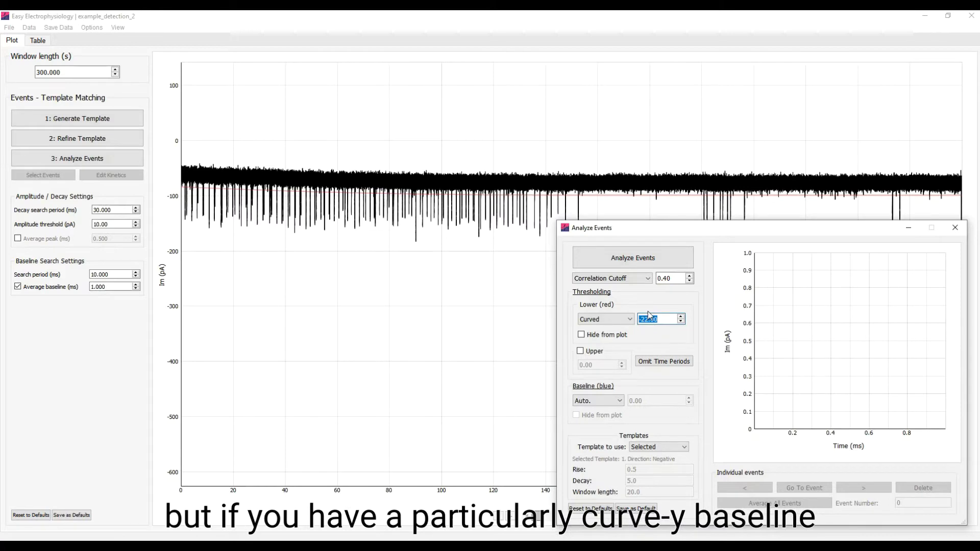
pyautogui.click(93, 31)
# Adjust the dynamic curve polynomial order in Event Analysis Options, then close it.
pyautogui.click(93, 28)
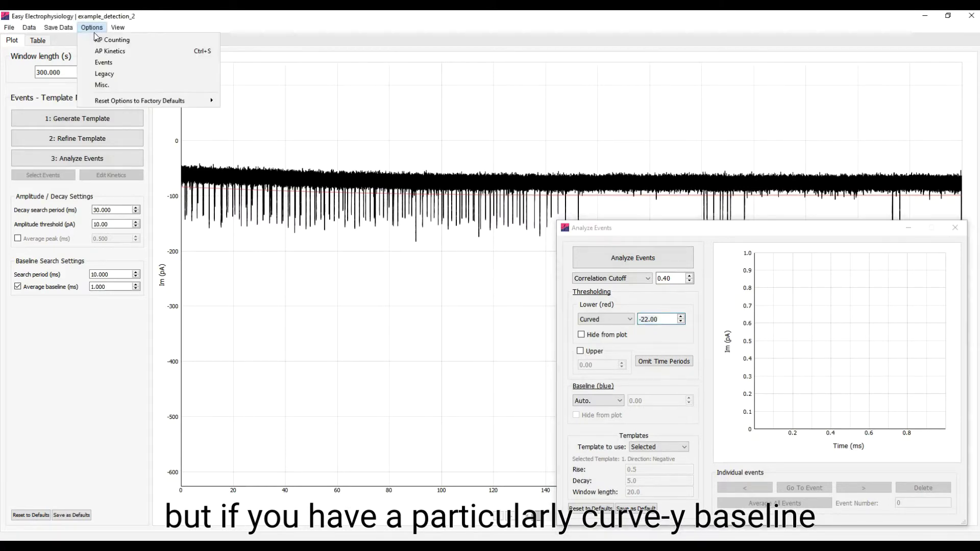
pyautogui.click(101, 61)
pyautogui.doubleClick(638, 262)
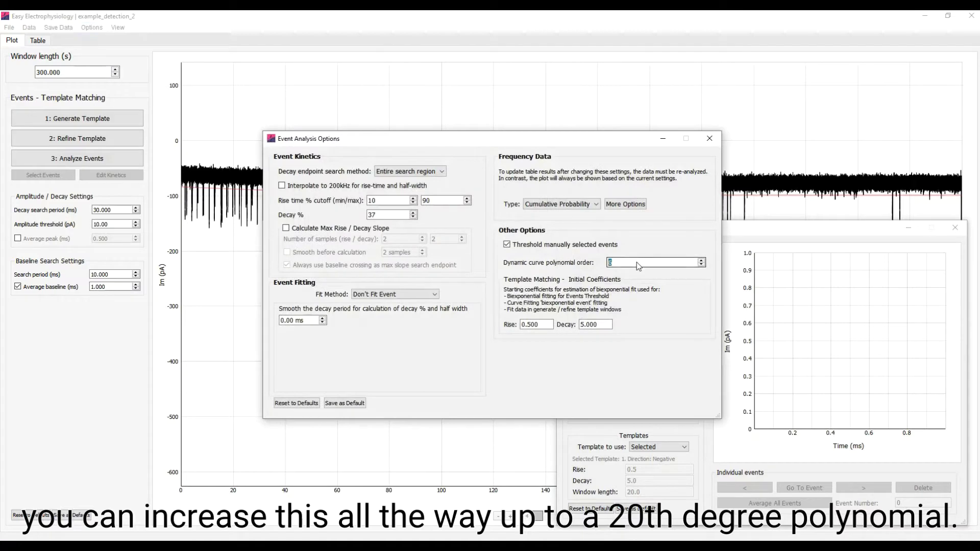
pyautogui.scroll(11, 635, 264)
pyautogui.scroll(-4, 632, 265)
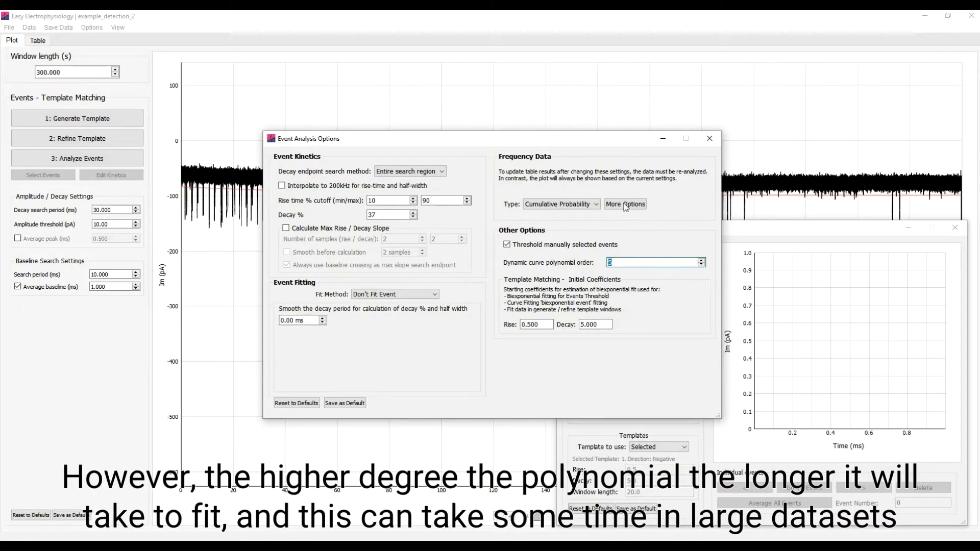
pyautogui.click(710, 139)
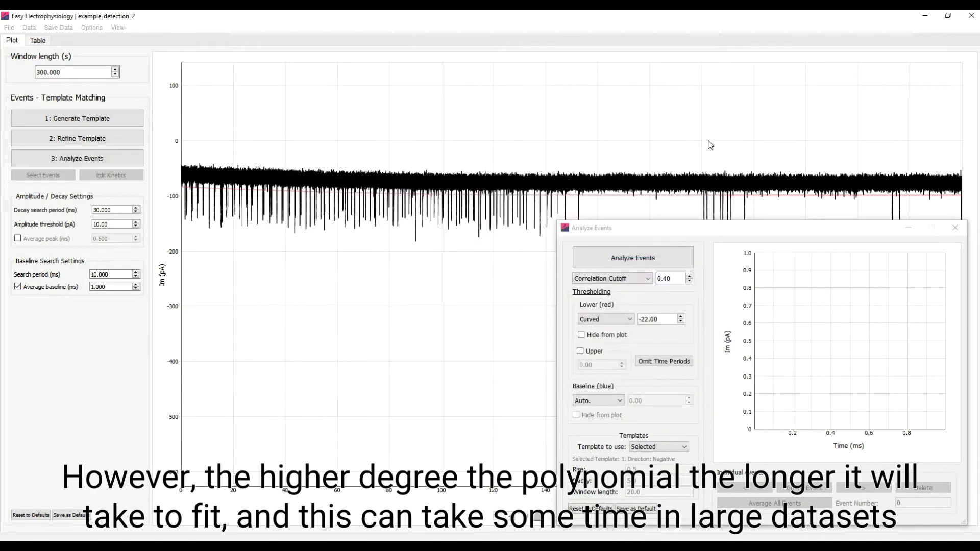
# Set the lower threshold to Draw and plot a red line spanning the full 300 s trace.
pyautogui.click(613, 319)
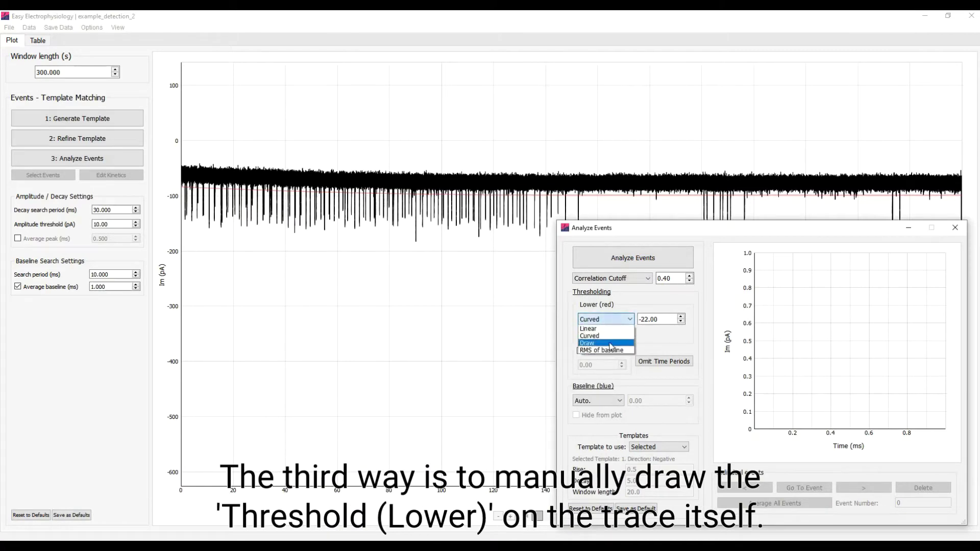
pyautogui.click(611, 345)
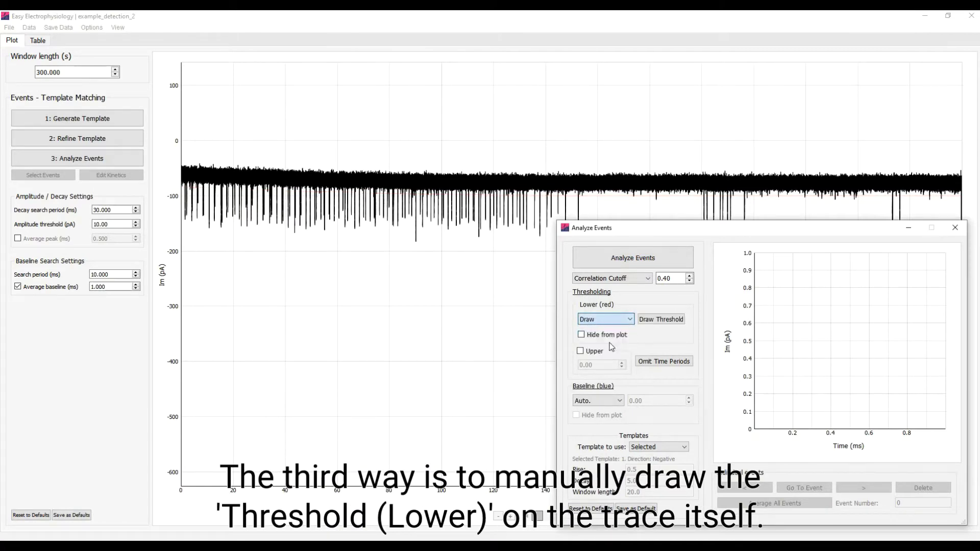
pyautogui.click(643, 322)
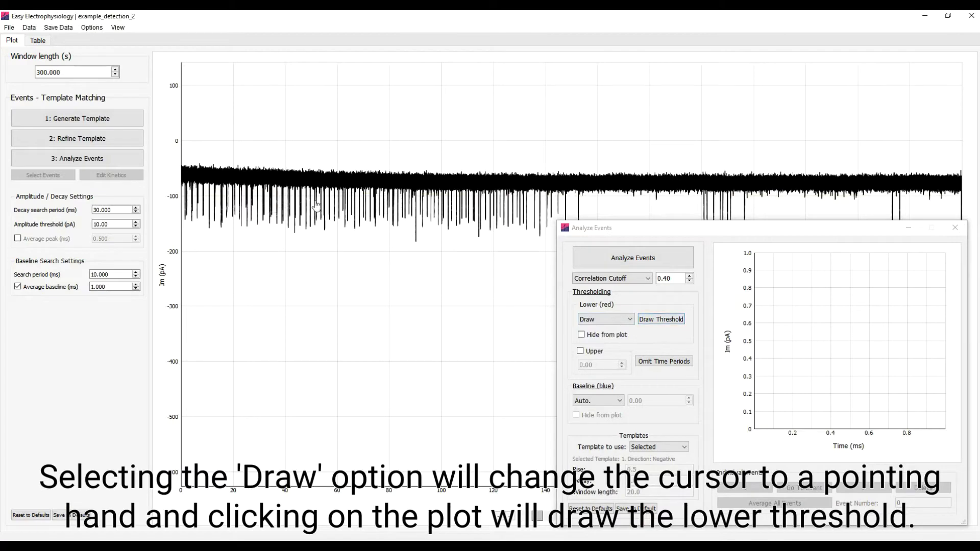
pyautogui.click(481, 201)
pyautogui.click(902, 150)
pyautogui.click(942, 206)
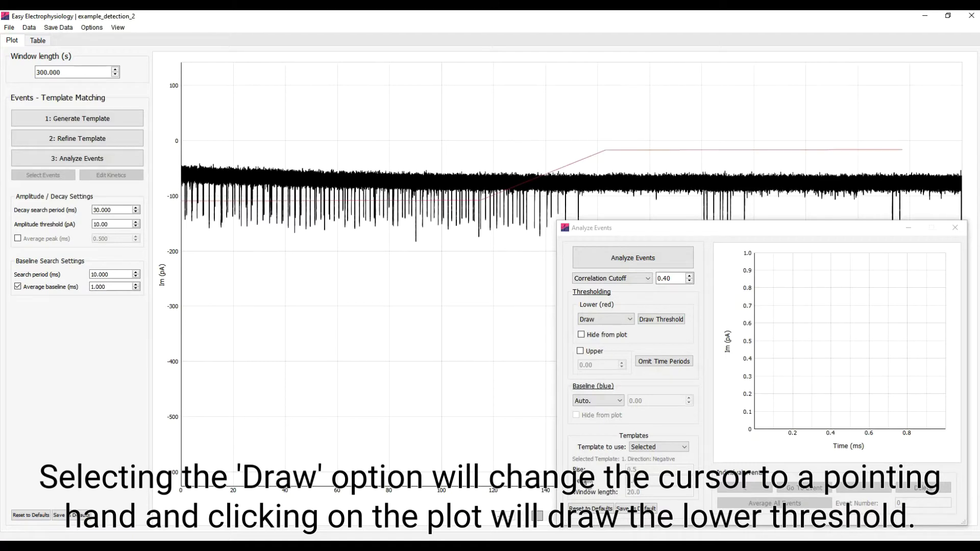
pyautogui.click(909, 228)
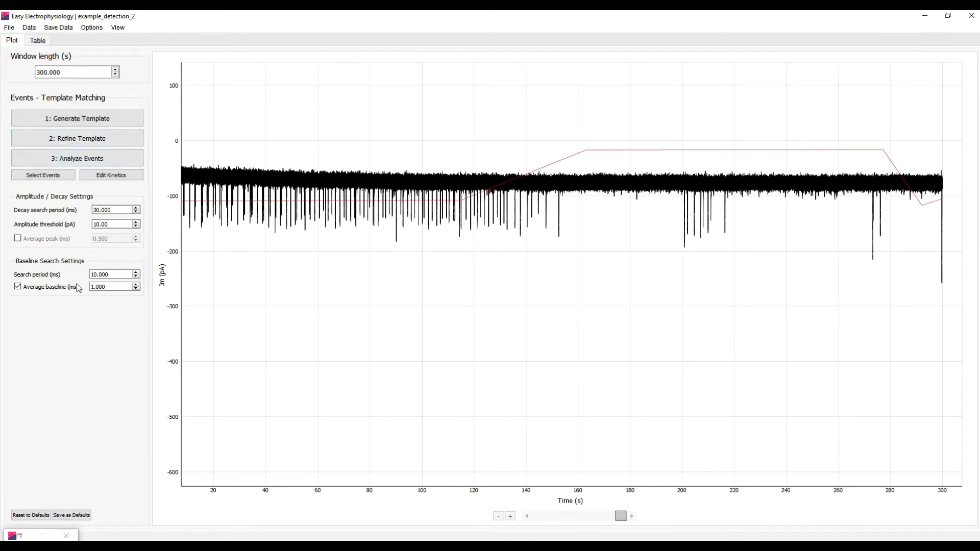
# Set the lower threshold method to RMS of baseline at 2.00 x.
pyautogui.click(92, 159)
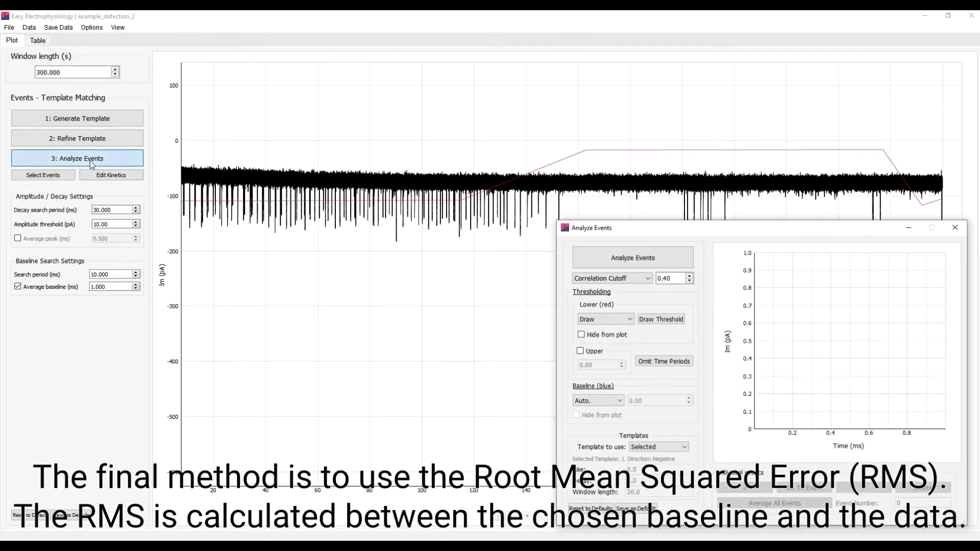
pyautogui.click(633, 322)
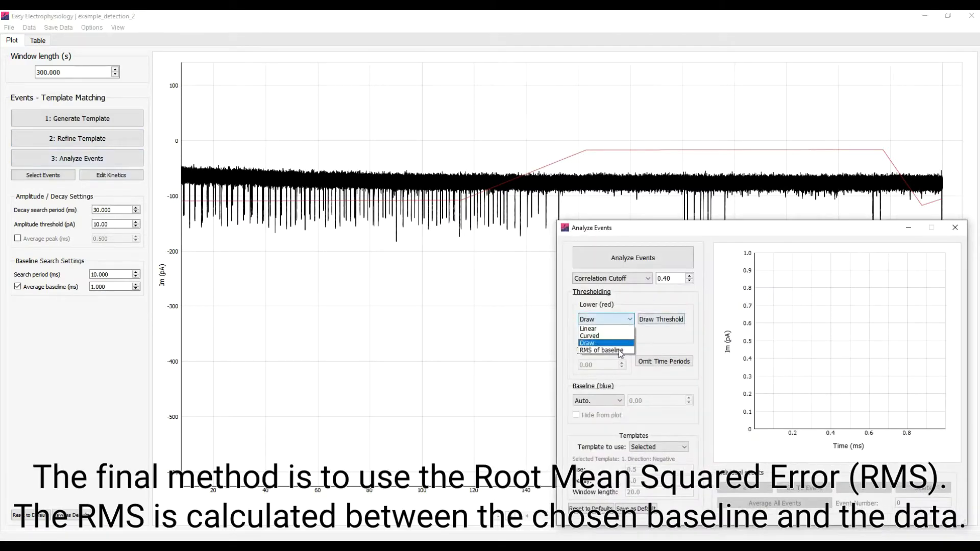
pyautogui.click(620, 355)
pyautogui.press('Down')
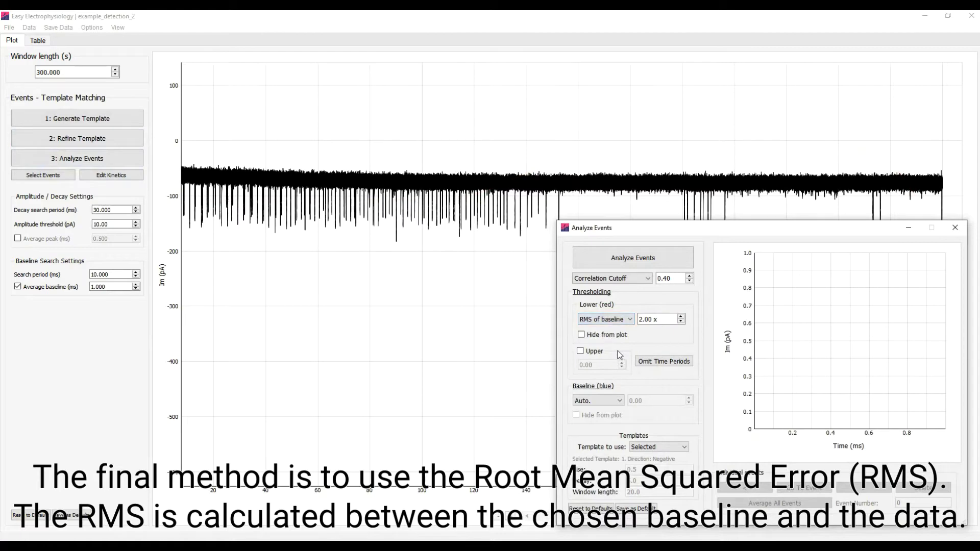
pyautogui.click(658, 319)
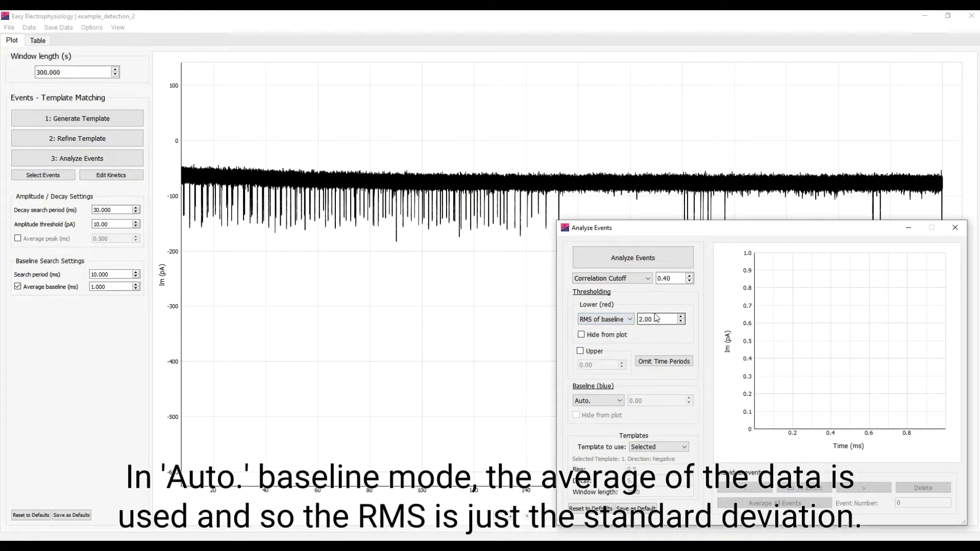
# Use a Linear baseline at -74.50 and detect events, finding 314.
pyautogui.click(618, 402)
pyautogui.click(587, 418)
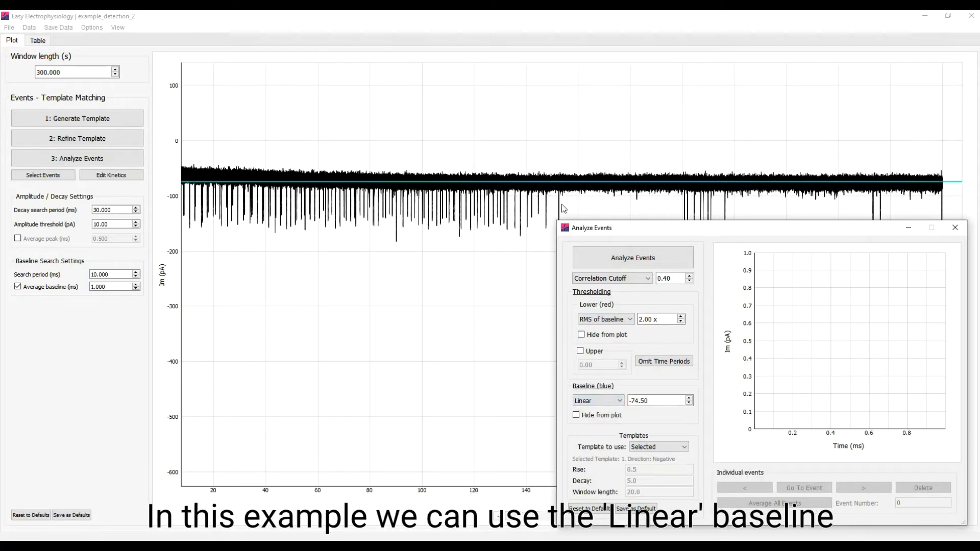
pyautogui.click(614, 256)
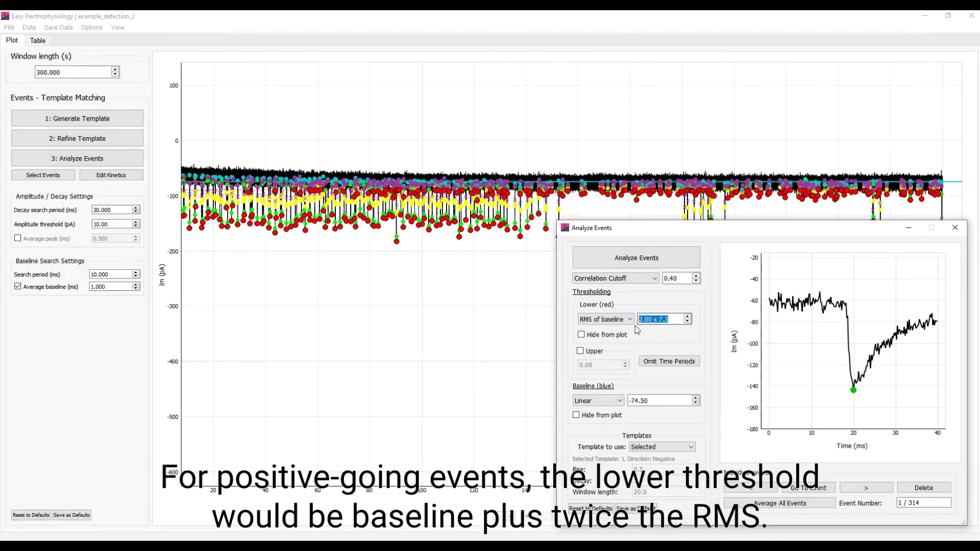
# Raise the RMS multiplier to 5 and re-detect events, leaving 122.
pyautogui.write('5')
pyautogui.click(666, 260)
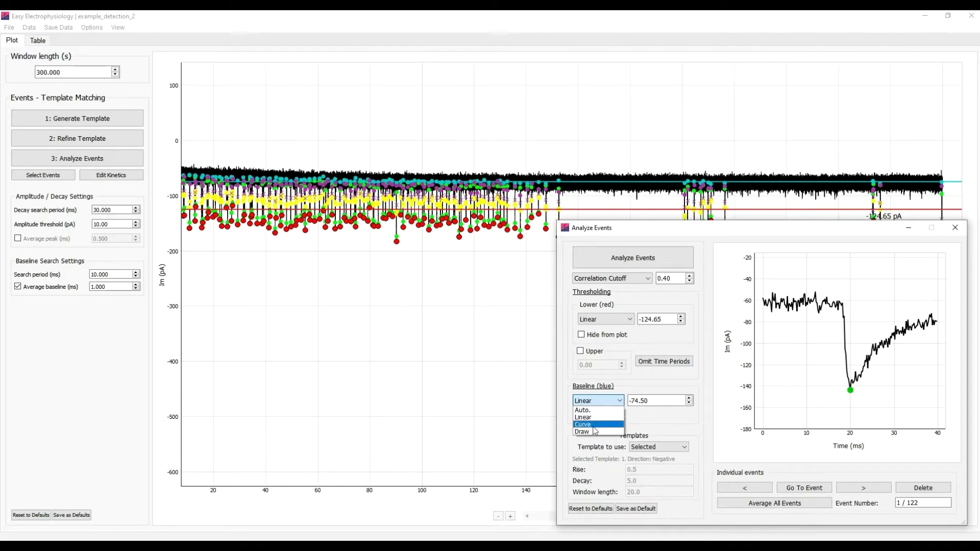
pyautogui.click(552, 161)
# Zoom to 136–142 s, disable baseline averaging, and re-detect events, finding 117.
pyautogui.moveTo(551, 160); pyautogui.dragTo(516, 198)
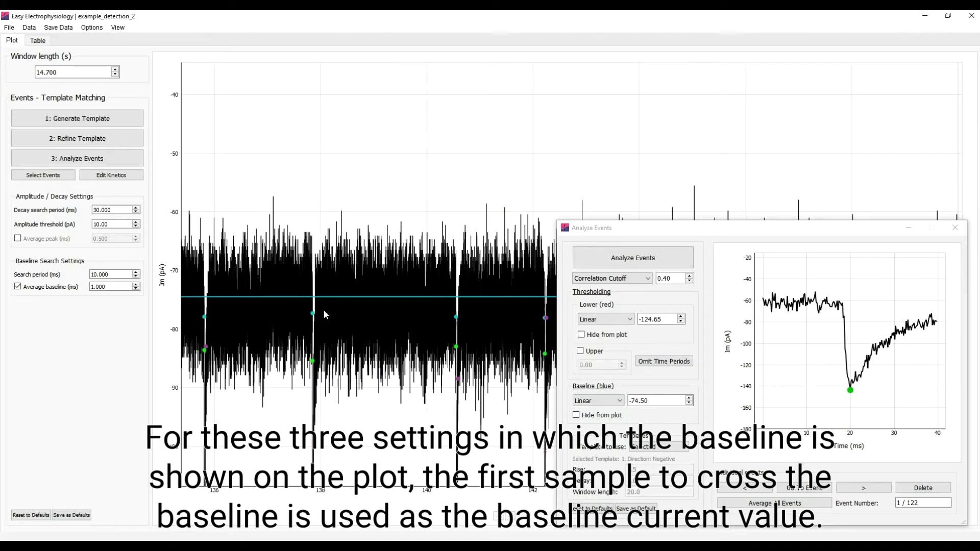
pyautogui.click(63, 288)
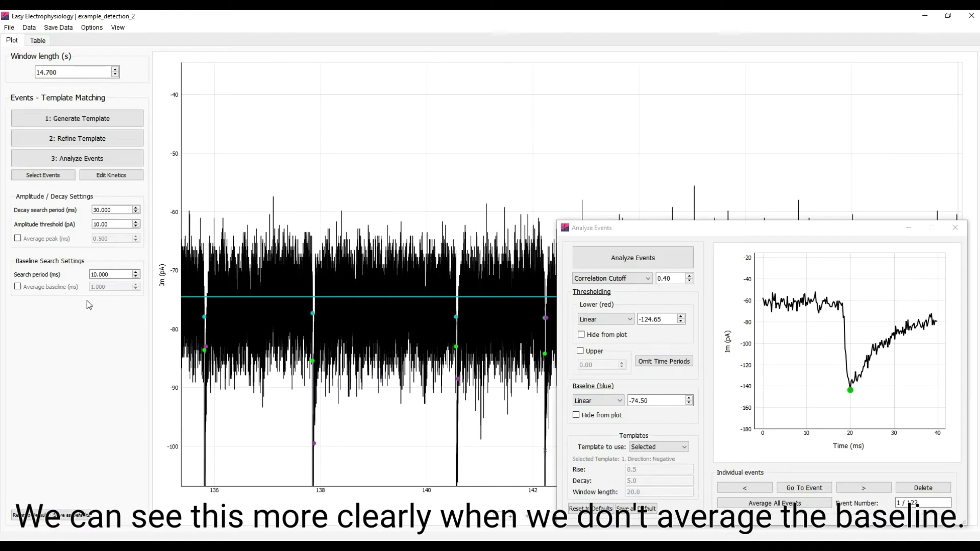
pyautogui.click(630, 258)
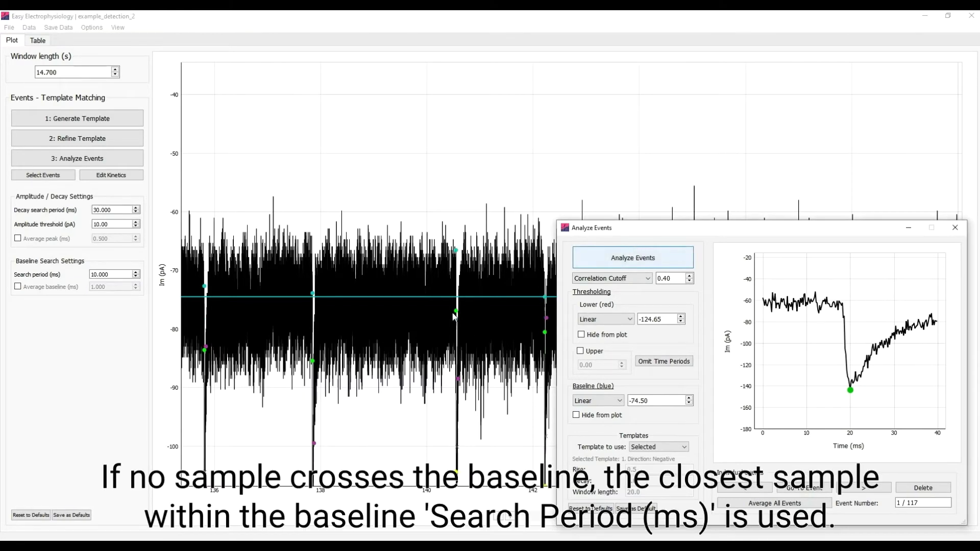
# Set the plot to Two Button mouse mode, zoom on the 137.84 s event, then undo the zoom.
pyautogui.rightClick(314, 301)
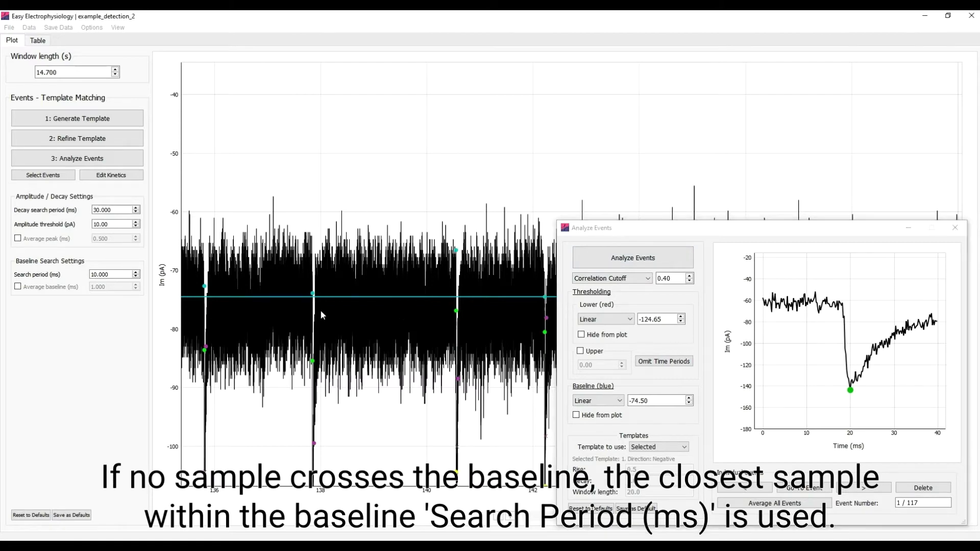
pyautogui.moveTo(357, 318)
pyautogui.click(429, 329)
pyautogui.scroll(10, 364, 292)
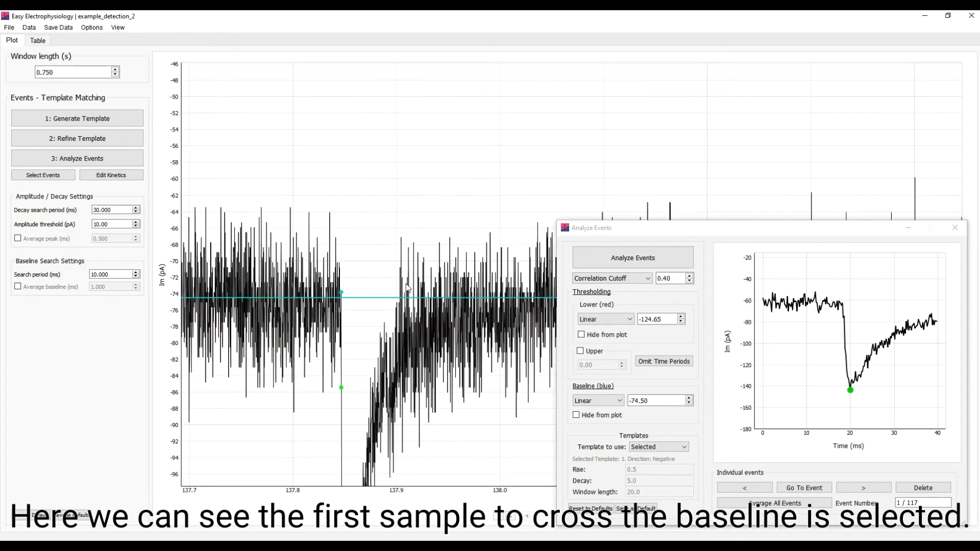
pyautogui.scroll(1, 409, 295)
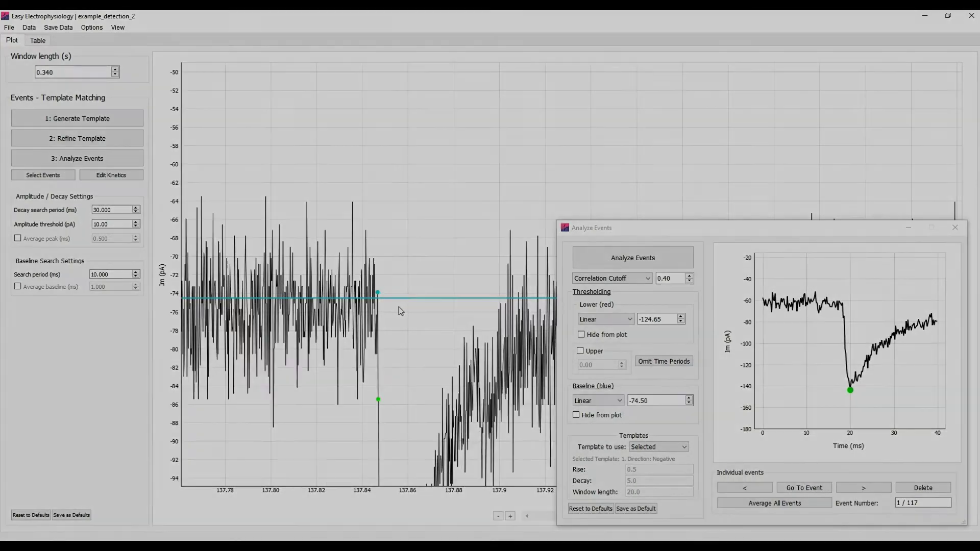
pyautogui.rightClick(398, 306)
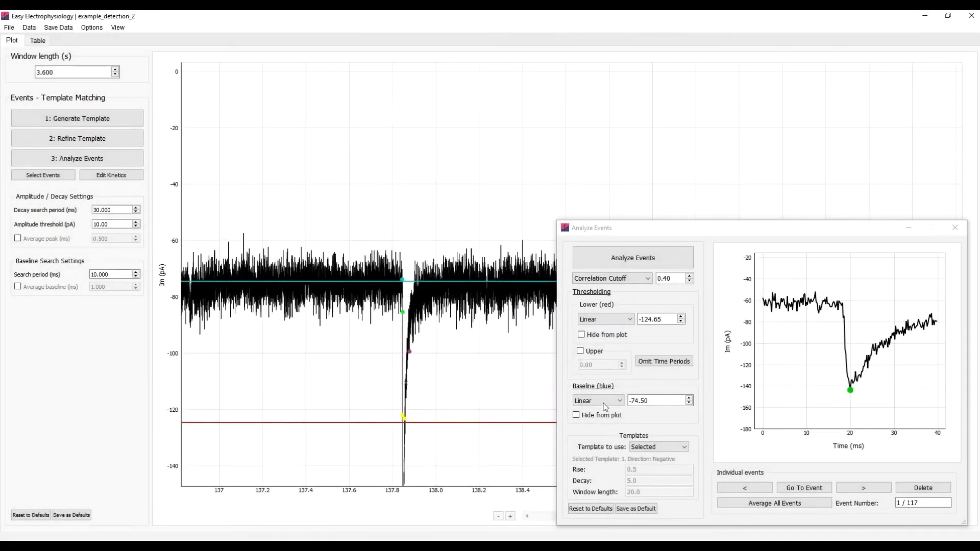
# Set the baseline to Auto. and re-detect events.
pyautogui.click(602, 403)
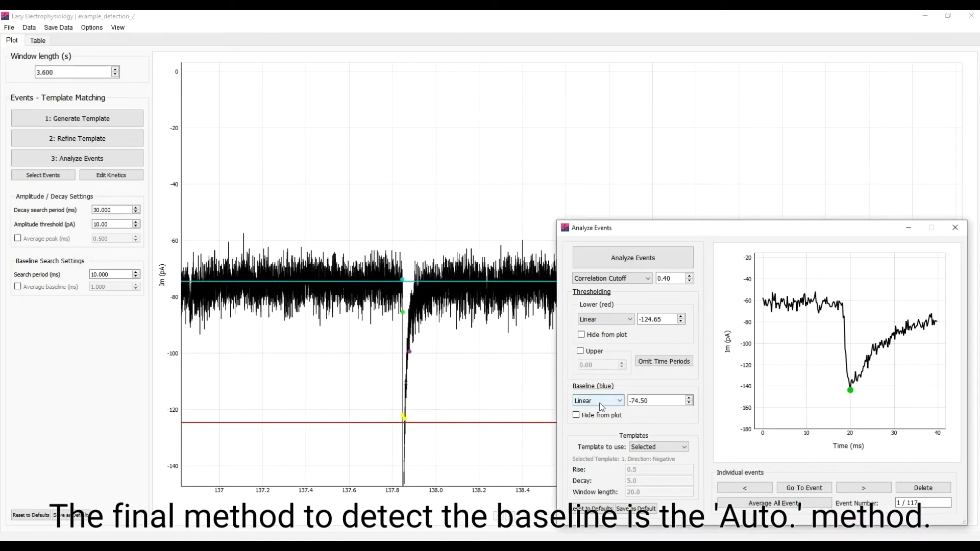
pyautogui.click(600, 411)
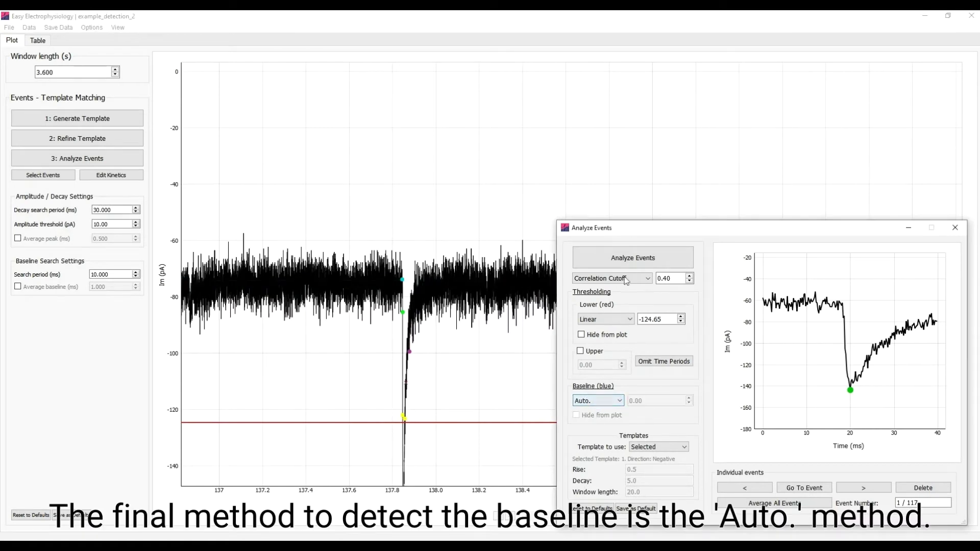
pyautogui.click(627, 259)
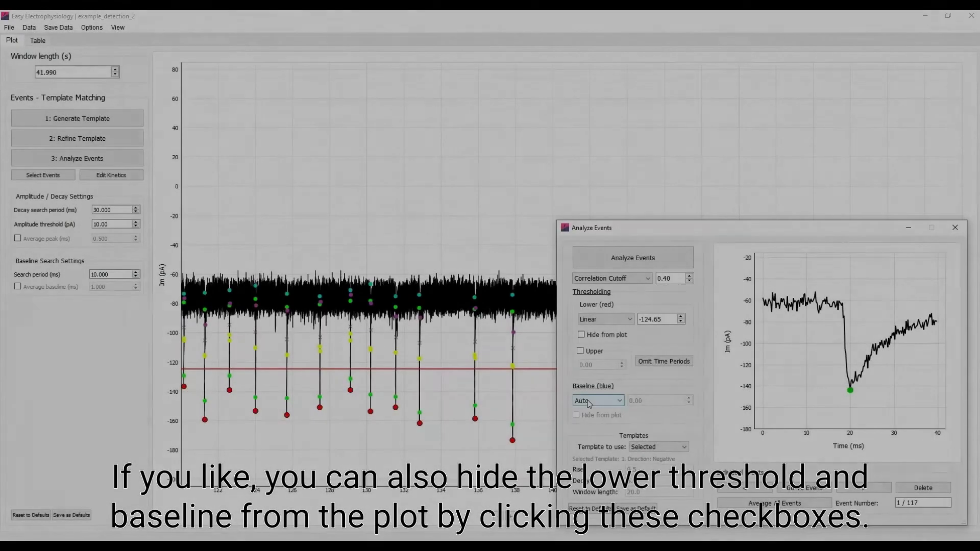
# Return the baseline to Linear at -74.50 and hide the red lower threshold and cyan baseline lines.
pyautogui.click(597, 401)
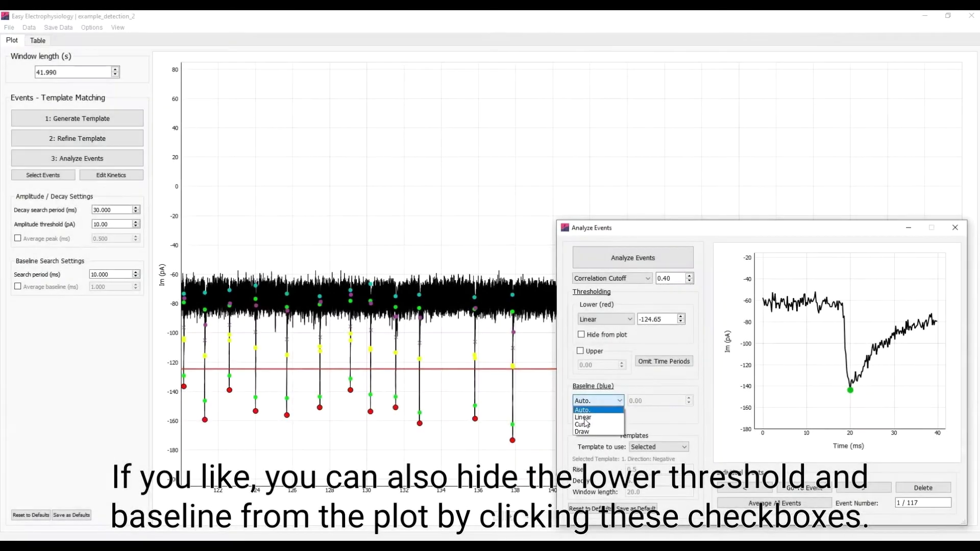
pyautogui.click(583, 418)
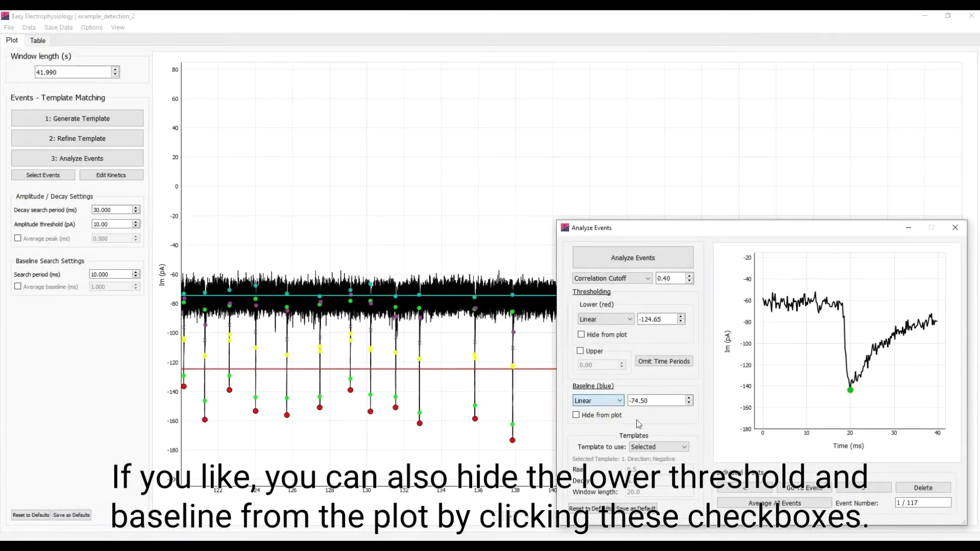
pyautogui.click(602, 336)
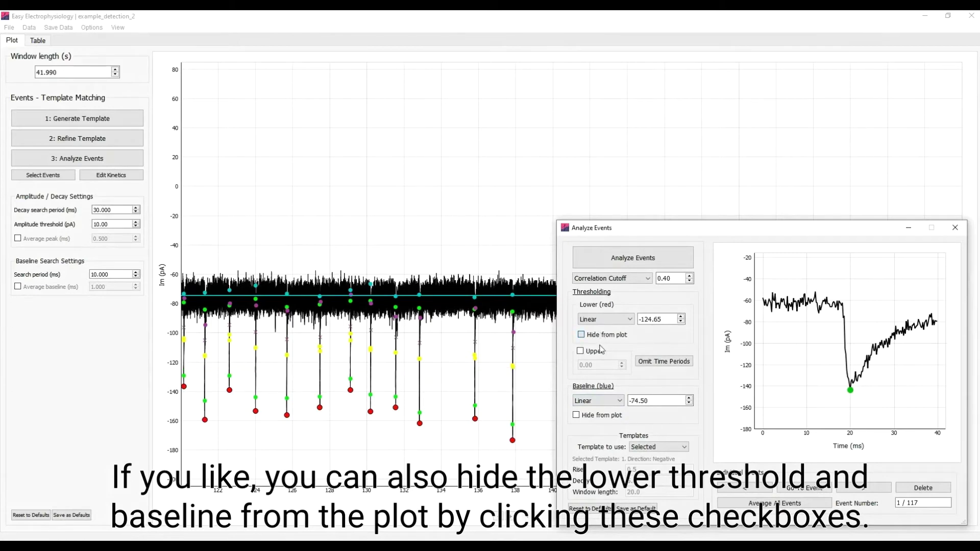
pyautogui.click(602, 417)
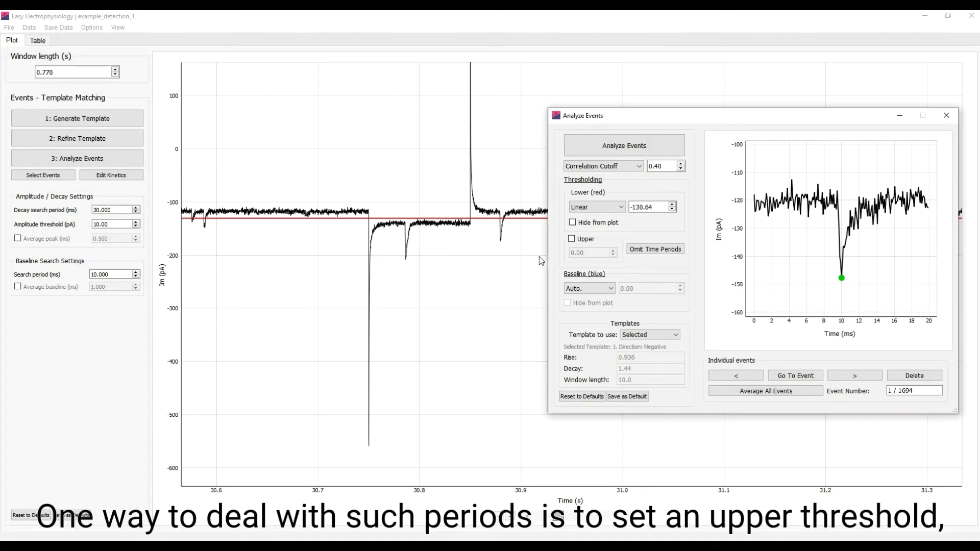
# Add an upper threshold of -400 to exclude the artefact, re-detect 1698 events, then turn Upper off.
pyautogui.click(584, 239)
pyautogui.click(591, 253)
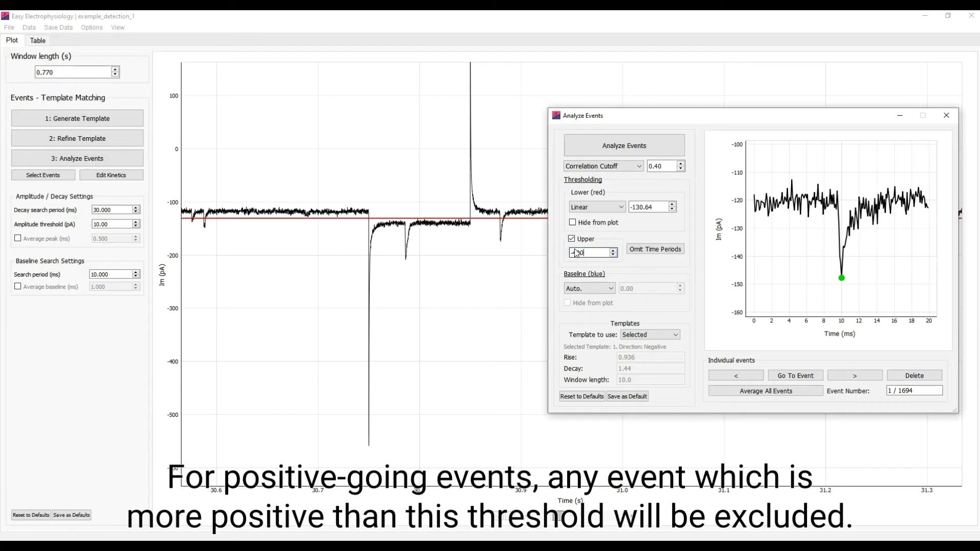
pyautogui.click(613, 151)
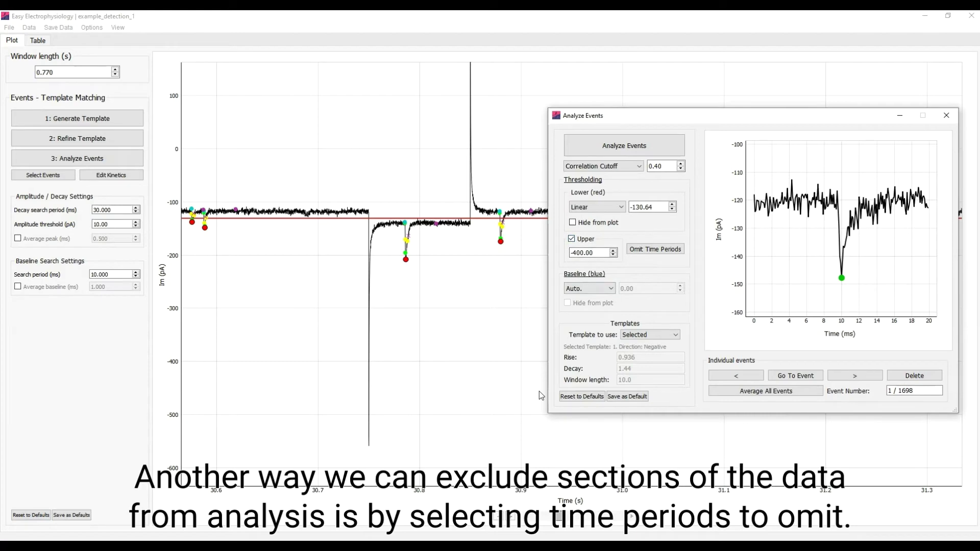
pyautogui.click(591, 239)
# Omit the period 30.7–30.85 s from analysis and re-detect, giving 1700 events.
pyautogui.click(646, 251)
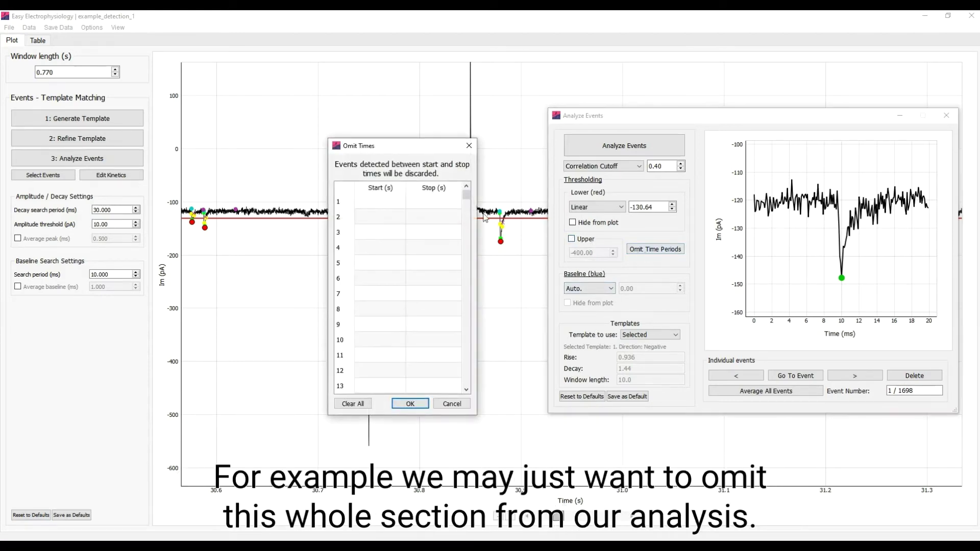
pyautogui.moveTo(403, 147); pyautogui.dragTo(647, 147)
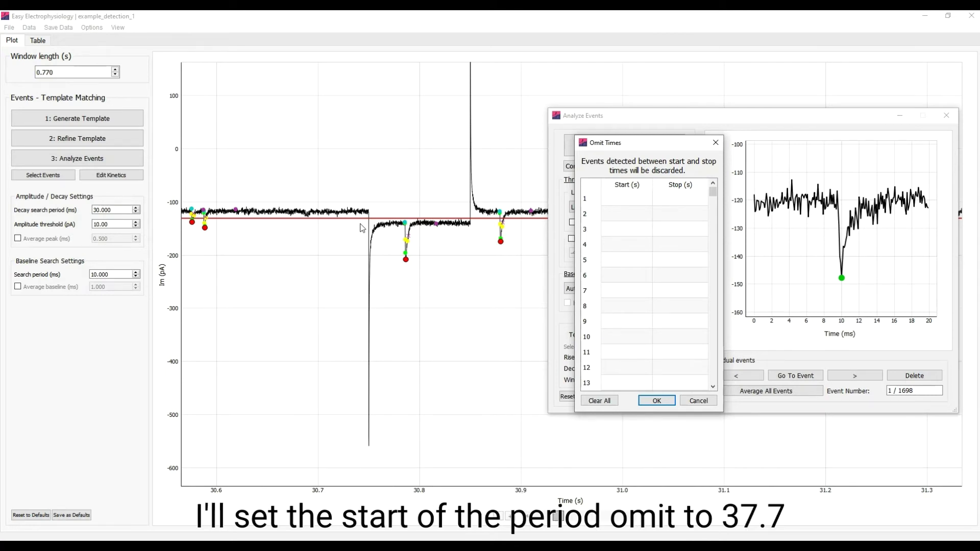
pyautogui.click(623, 203)
pyautogui.write('30.7')
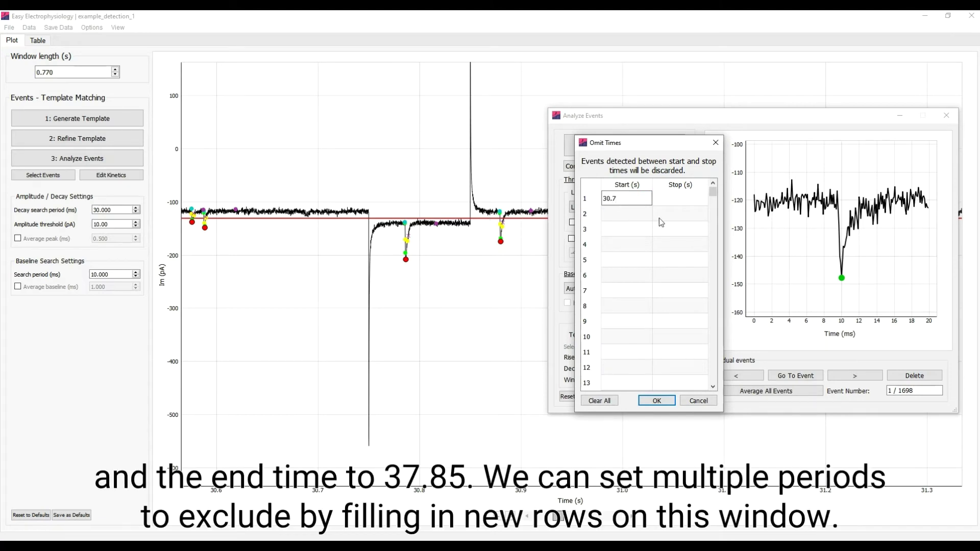
pyautogui.press('Tab')
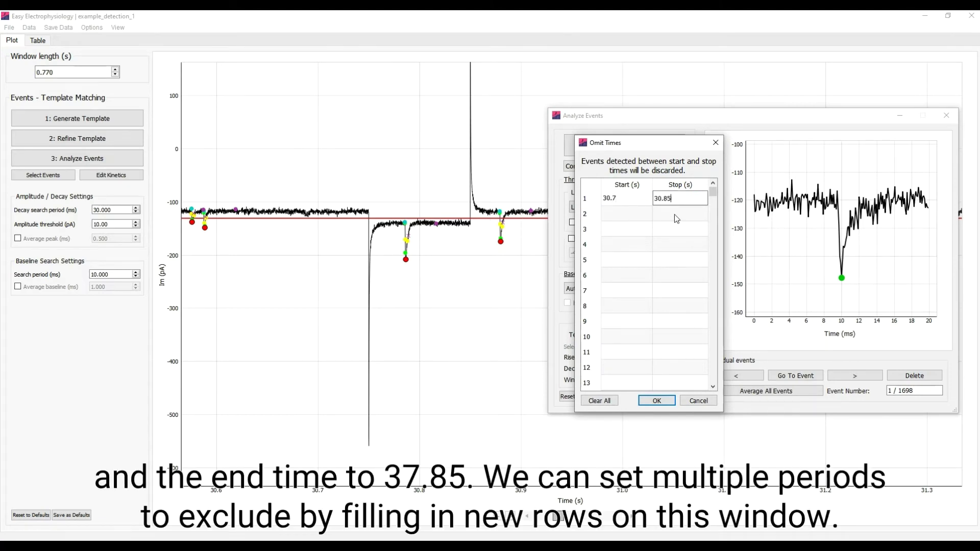
pyautogui.click(657, 400)
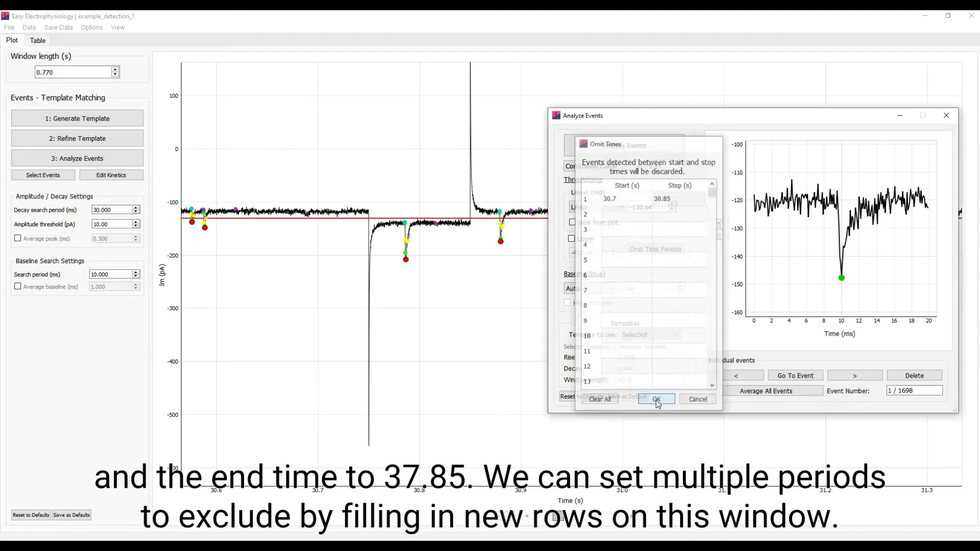
pyautogui.click(657, 148)
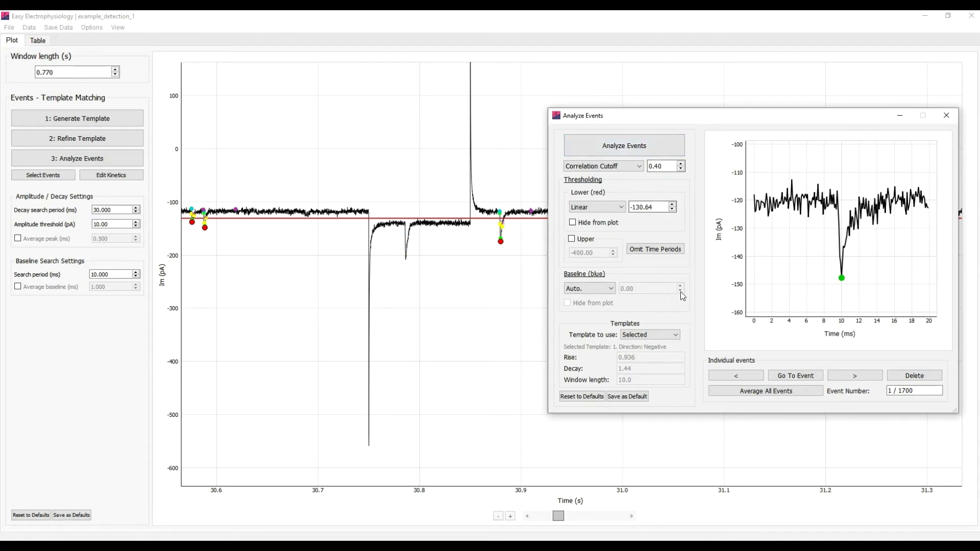
pyautogui.click(674, 338)
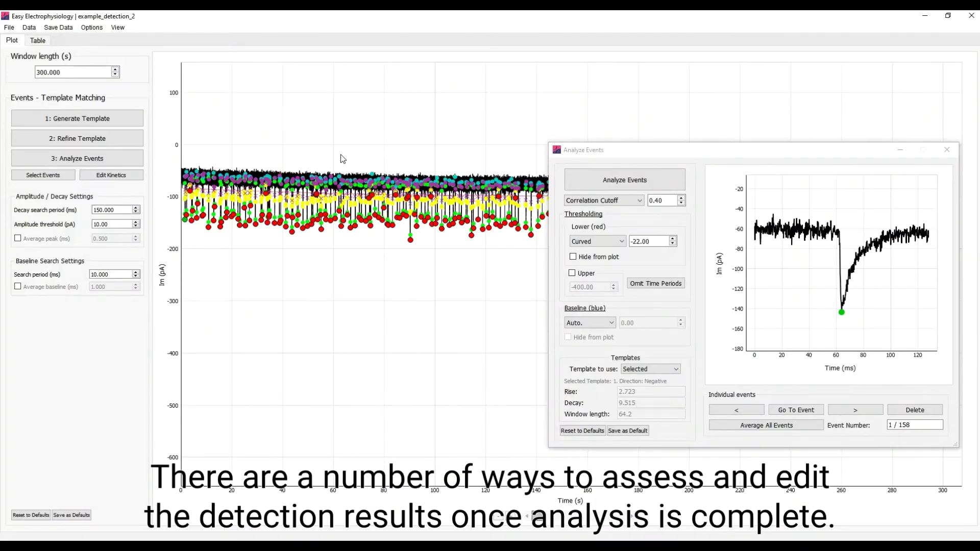
# Zoom into a region of the trace using one-button zoom and move the Analyze Events window up-left.
pyautogui.rightClick(341, 183)
pyautogui.moveTo(413, 202)
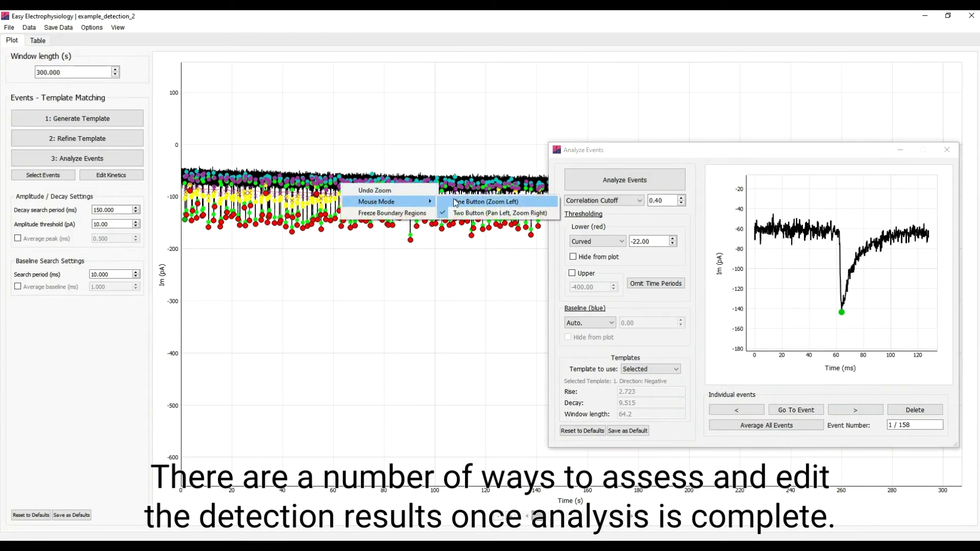
pyautogui.click(456, 202)
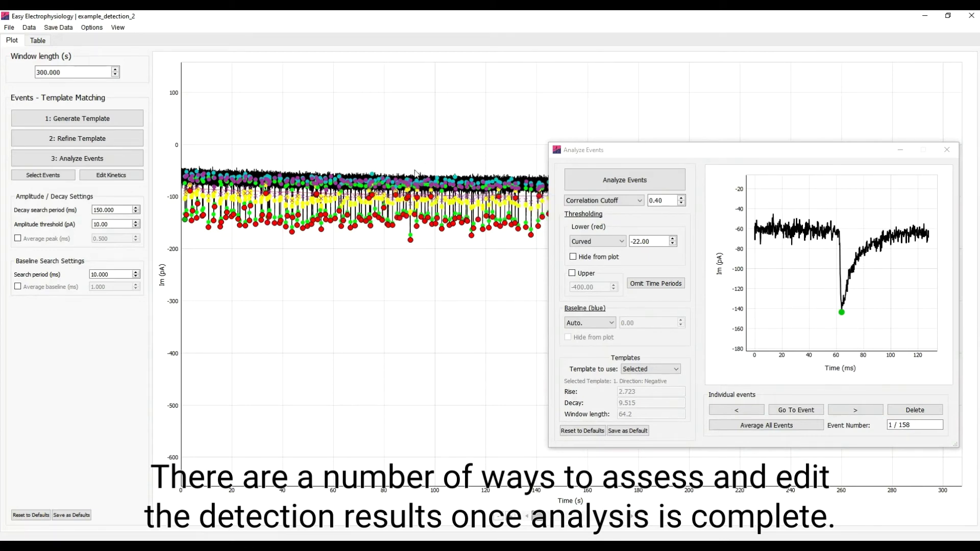
pyautogui.moveTo(419, 155); pyautogui.dragTo(368, 238)
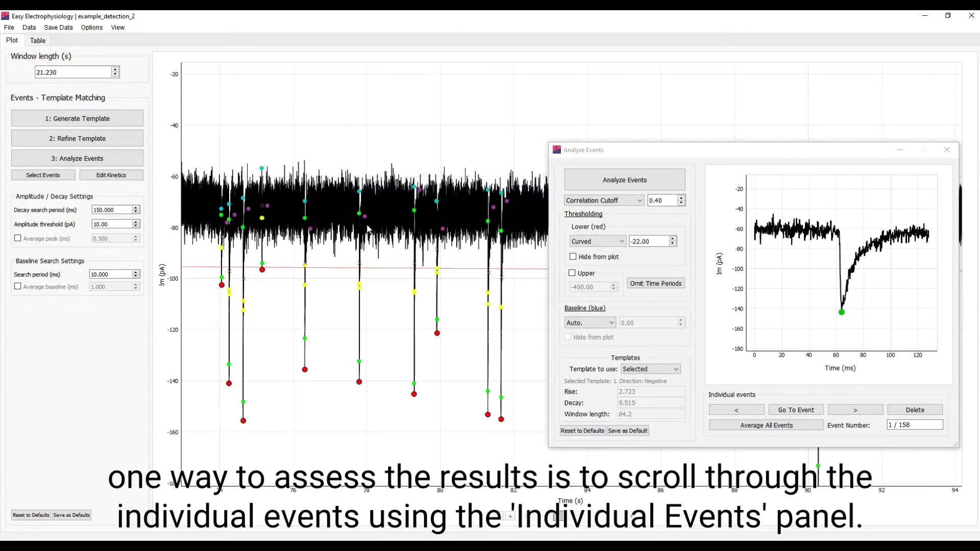
pyautogui.moveTo(678, 153); pyautogui.dragTo(573, 67)
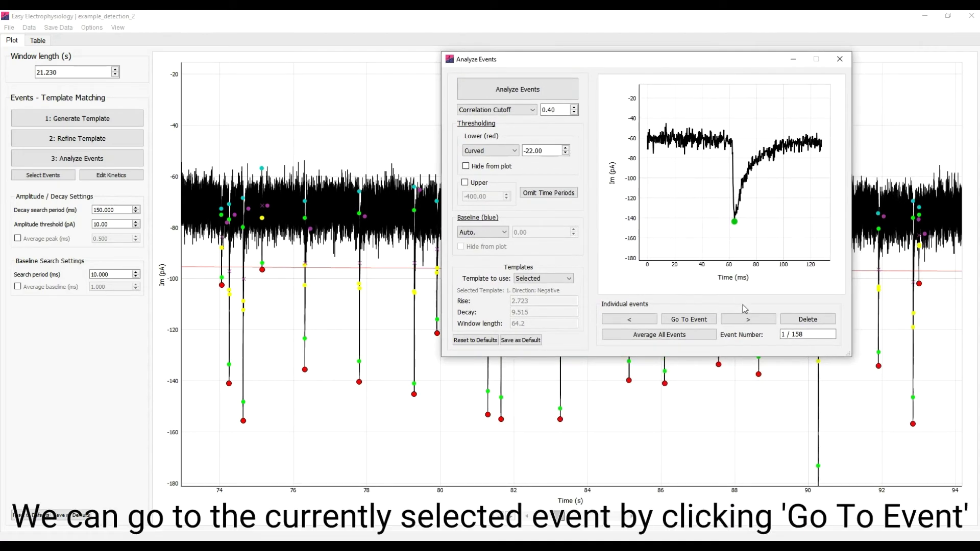
# Jump to the first detected event on the trace and step through events up to 12 of 158.
pyautogui.click(706, 321)
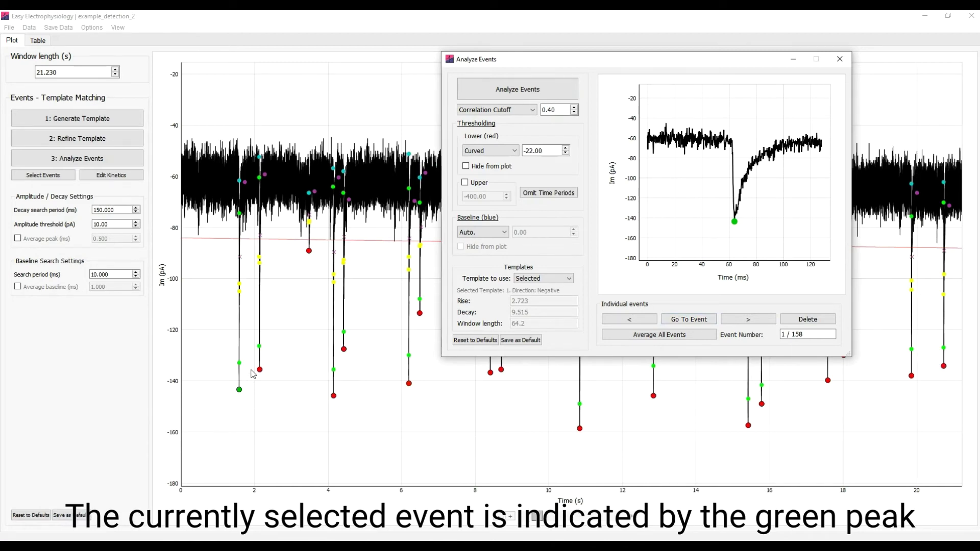
pyautogui.click(751, 320)
pyautogui.click(751, 320)
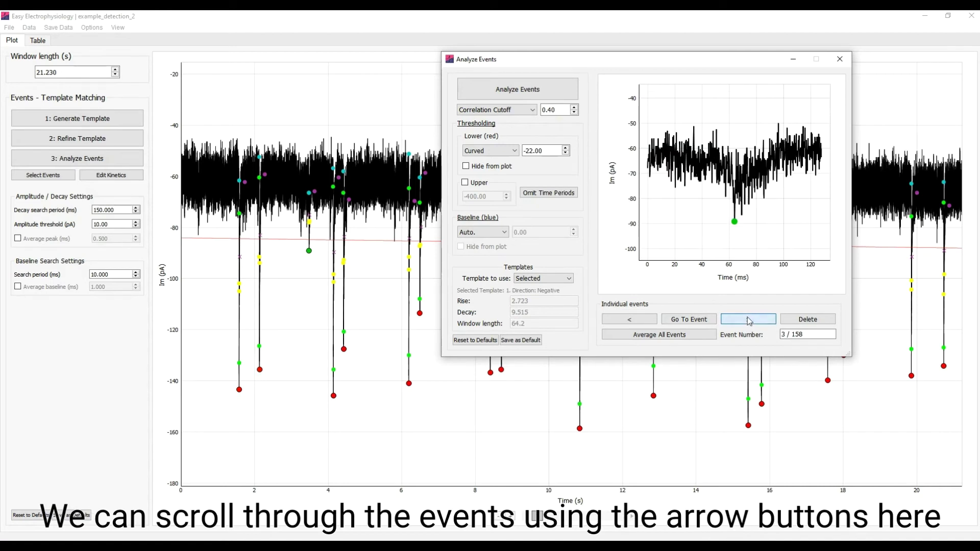
pyautogui.click(747, 320)
pyautogui.click(747, 320)
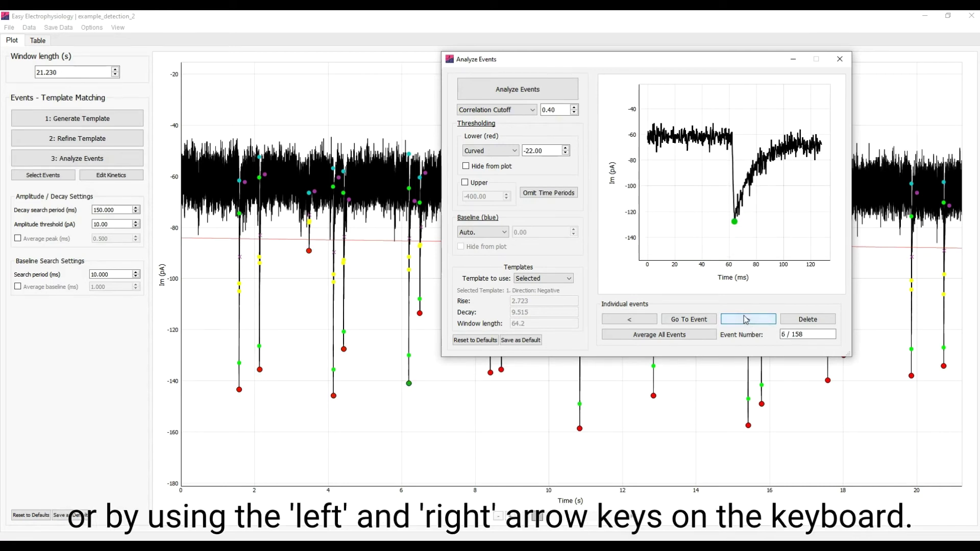
pyautogui.click(746, 319)
pyautogui.click(747, 320)
pyautogui.click(746, 320)
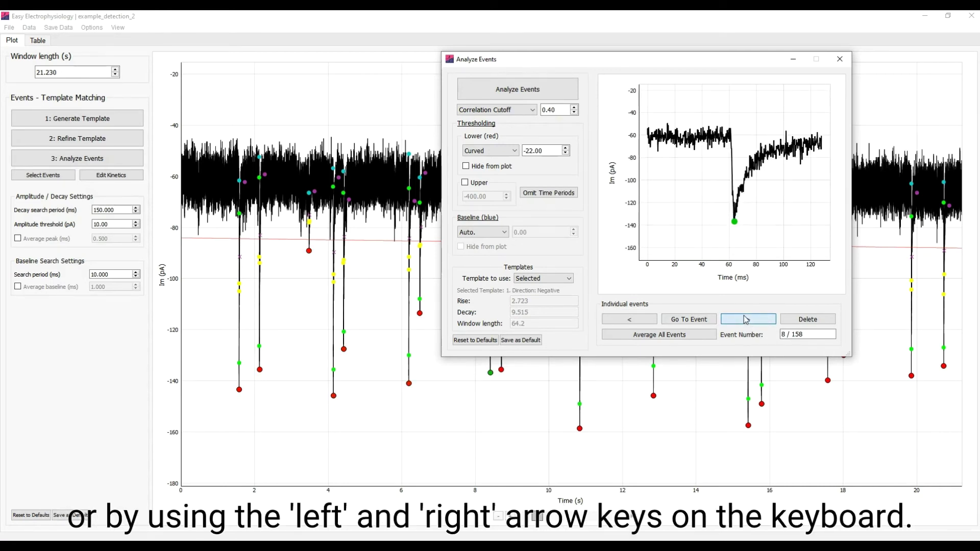
pyautogui.click(746, 320)
pyautogui.click(747, 320)
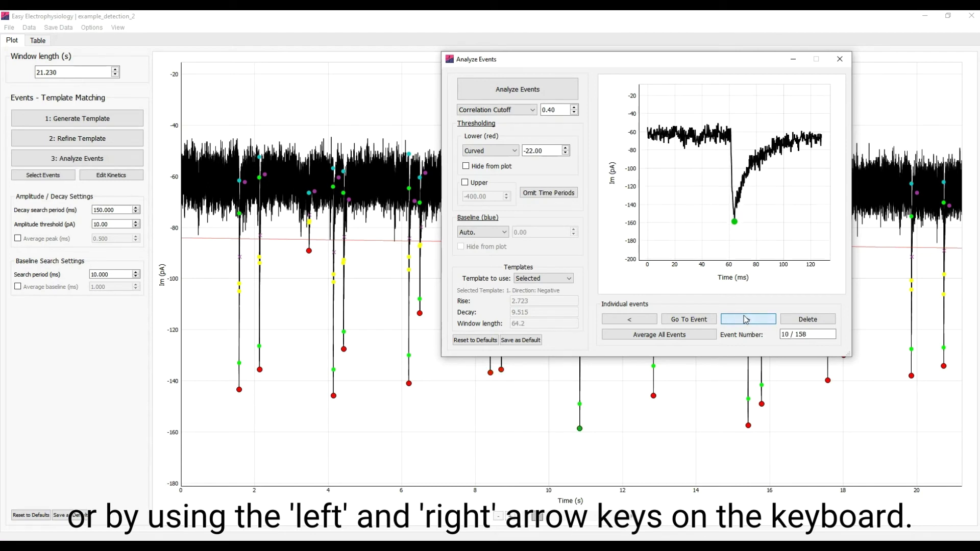
pyautogui.click(747, 319)
pyautogui.click(746, 320)
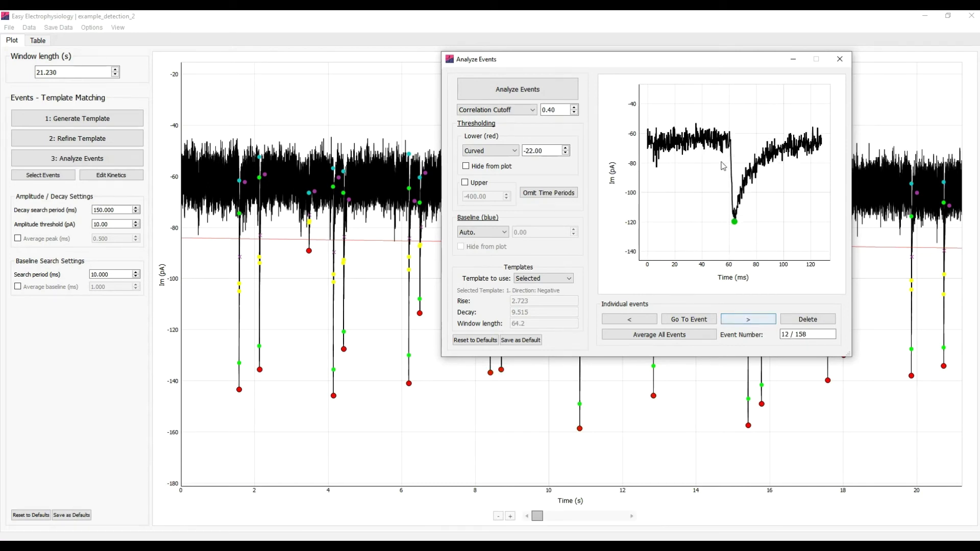
# Delete event 12 and another unwanted event, leaving 156, then show event 21 on the trace.
pyautogui.moveTo(692, 61); pyautogui.dragTo(394, 75)
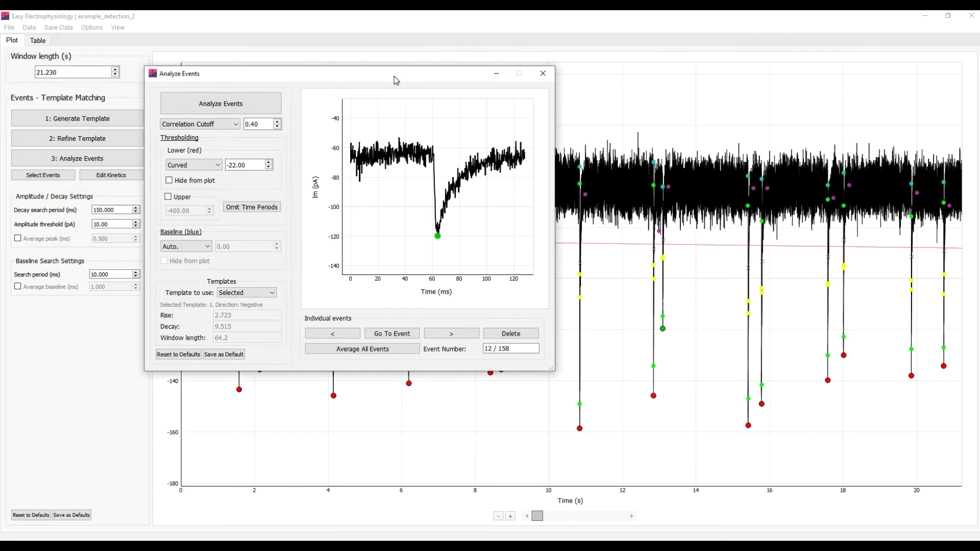
pyautogui.click(505, 334)
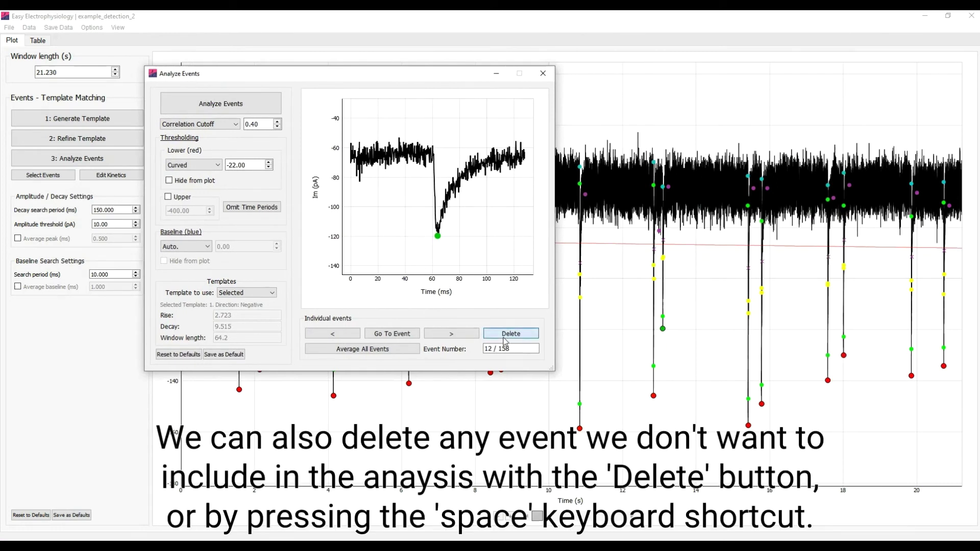
pyautogui.press('Right')
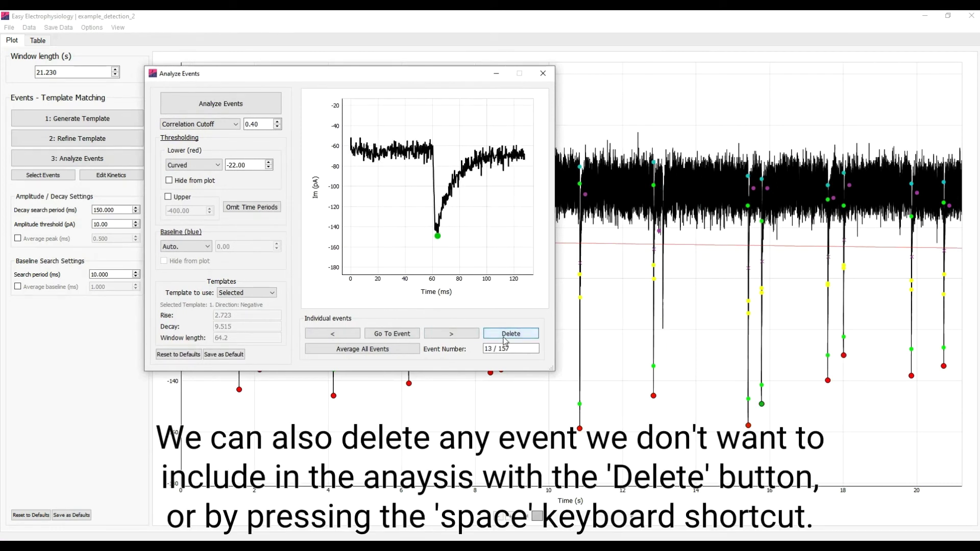
pyautogui.press('Right')
pyautogui.press('Right')
pyautogui.press('Right')
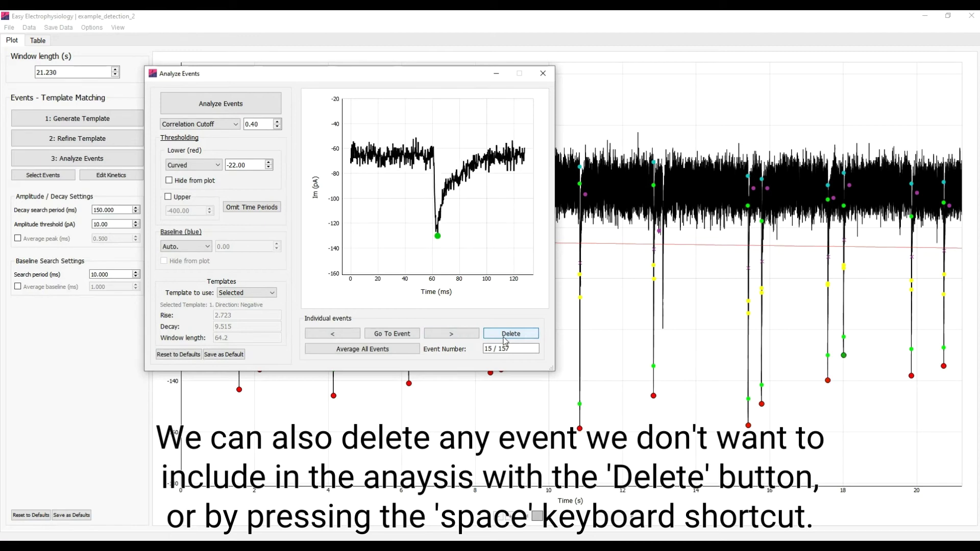
pyautogui.press('Right')
pyautogui.press('Right')
pyautogui.press('space')
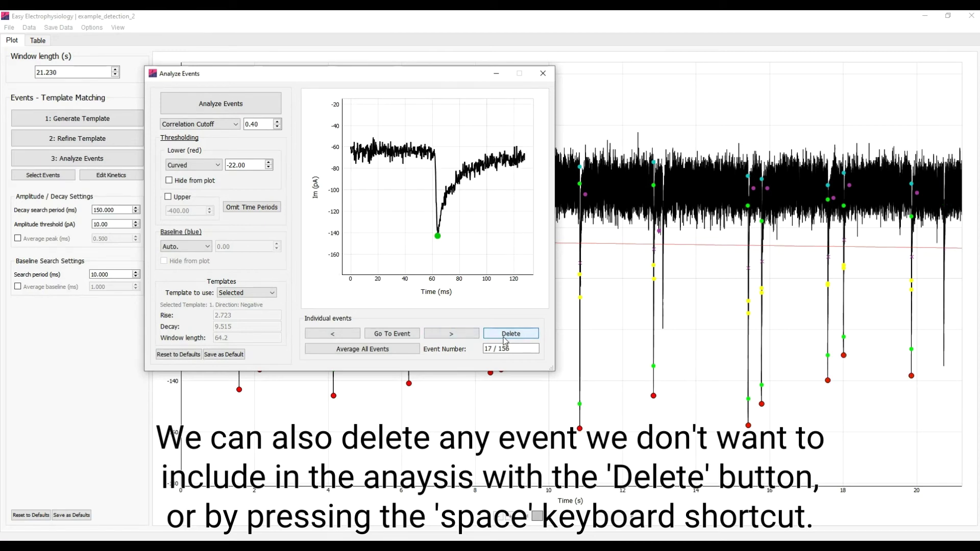
pyautogui.press('Right')
pyautogui.press('Right')
pyautogui.press('Right')
pyautogui.press('Right')
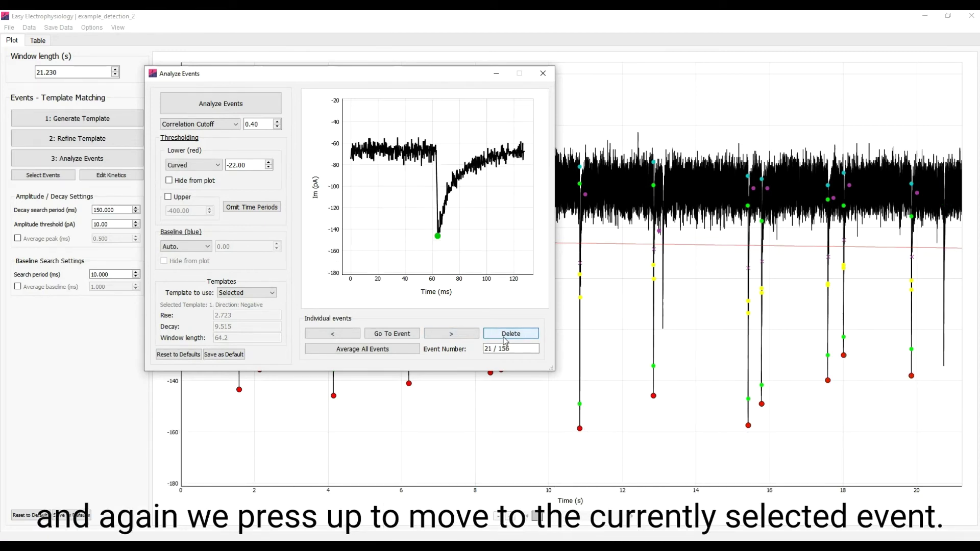
pyautogui.press('Up')
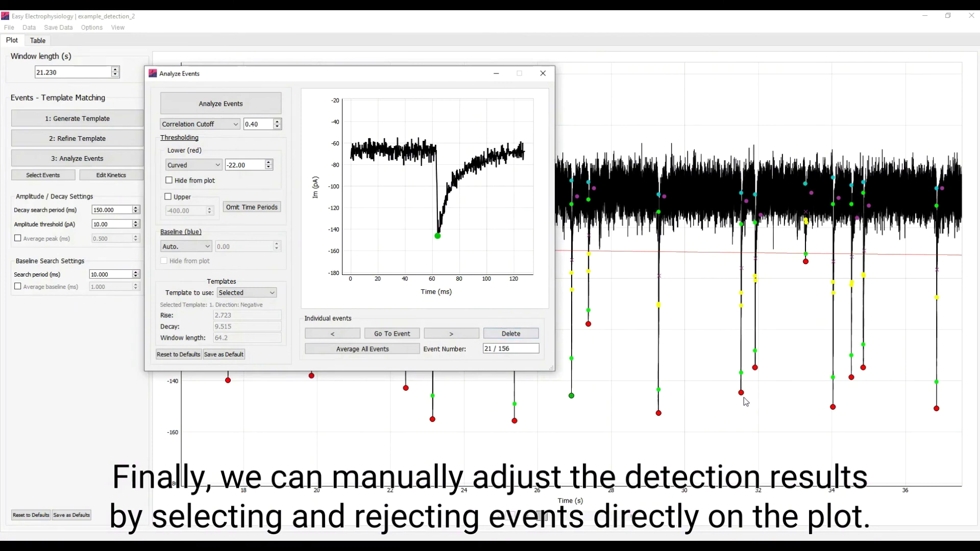
# Delete the small event near 33 s on the plot, then re-add it manually with Select Events.
pyautogui.click(806, 262)
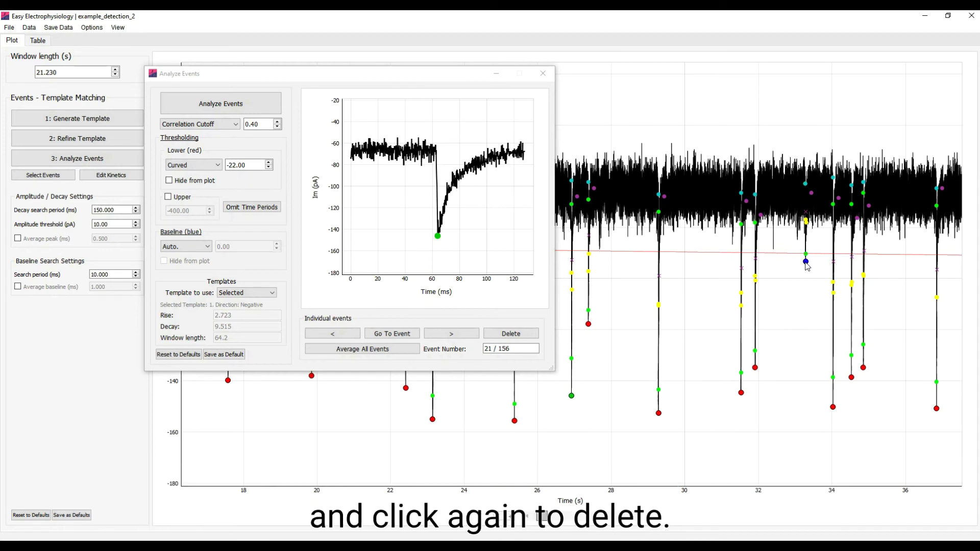
pyautogui.click(806, 262)
pyautogui.click(63, 177)
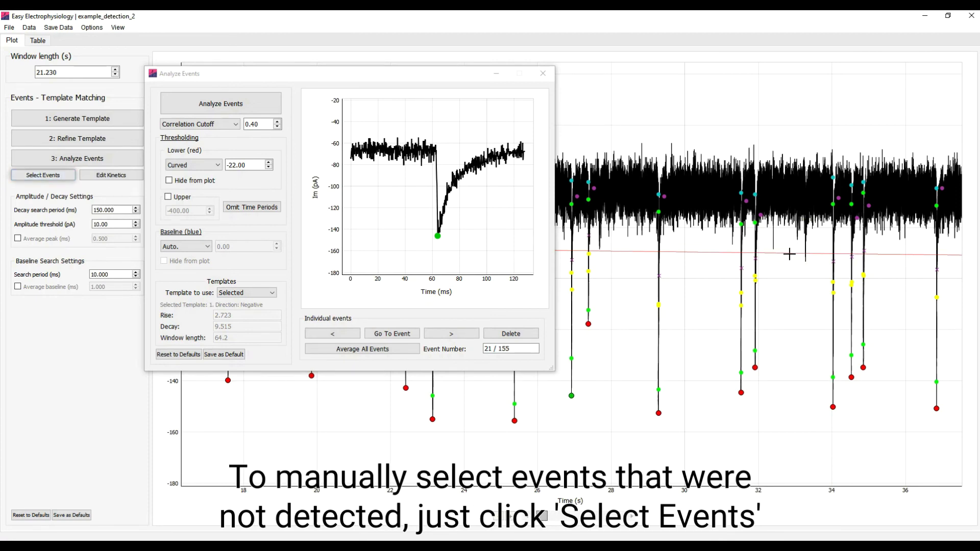
pyautogui.moveTo(813, 266); pyautogui.dragTo(814, 266)
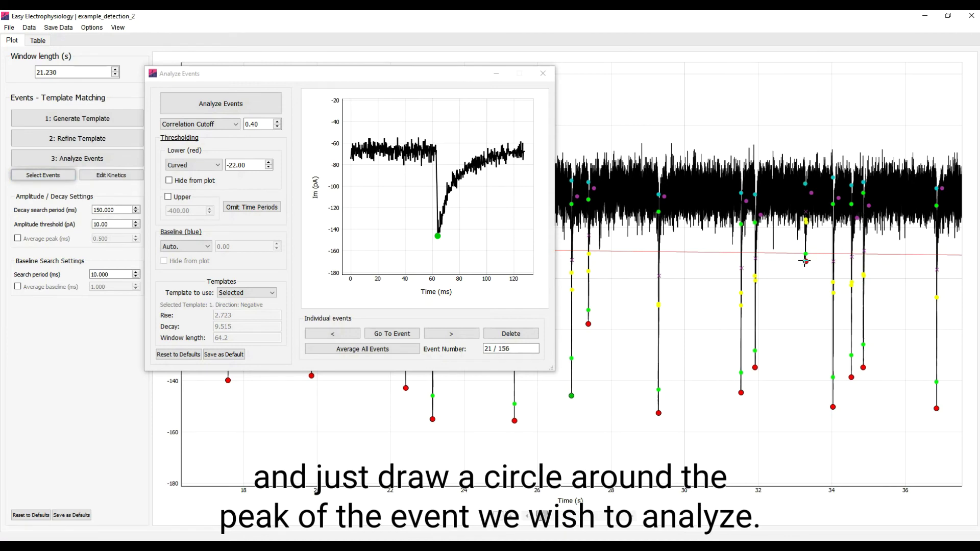
pyautogui.click(806, 262)
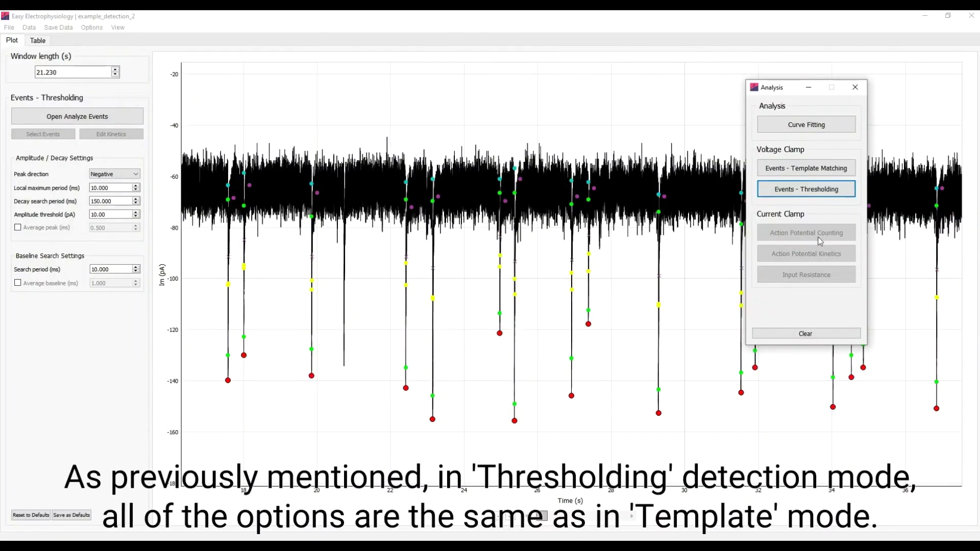
# Open the thresholding Analyze Events window and position it to the right of the trace.
pyautogui.click(130, 121)
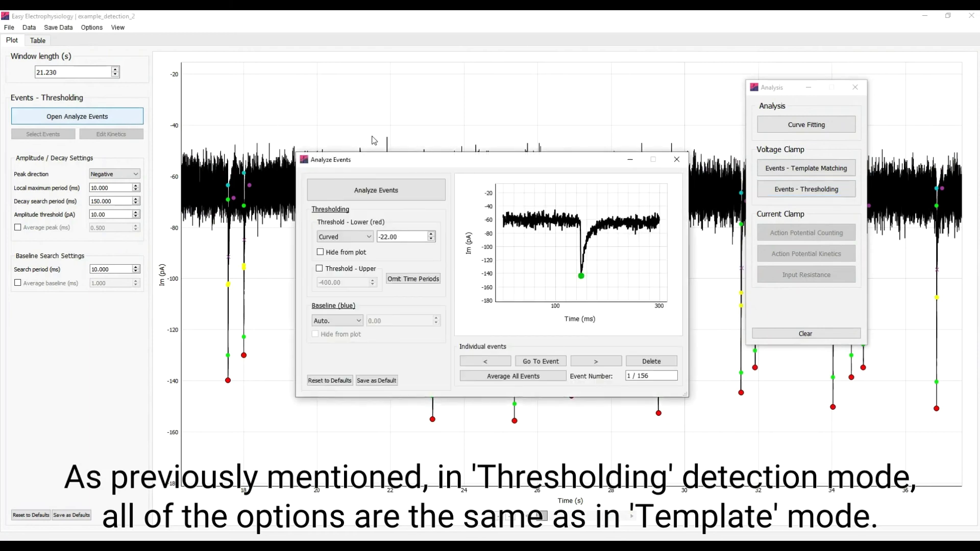
pyautogui.moveTo(424, 164); pyautogui.dragTo(746, 176)
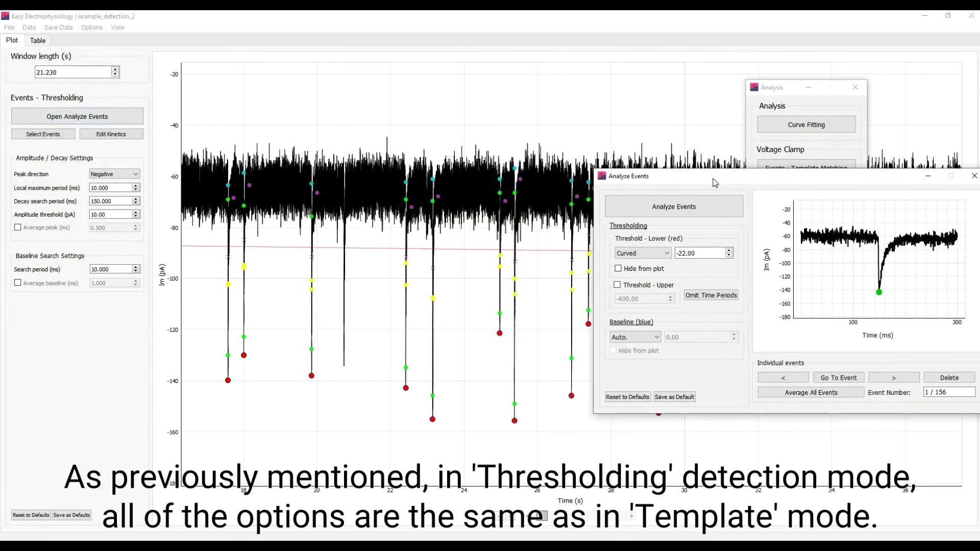
pyautogui.moveTo(824, 174); pyautogui.dragTo(799, 160)
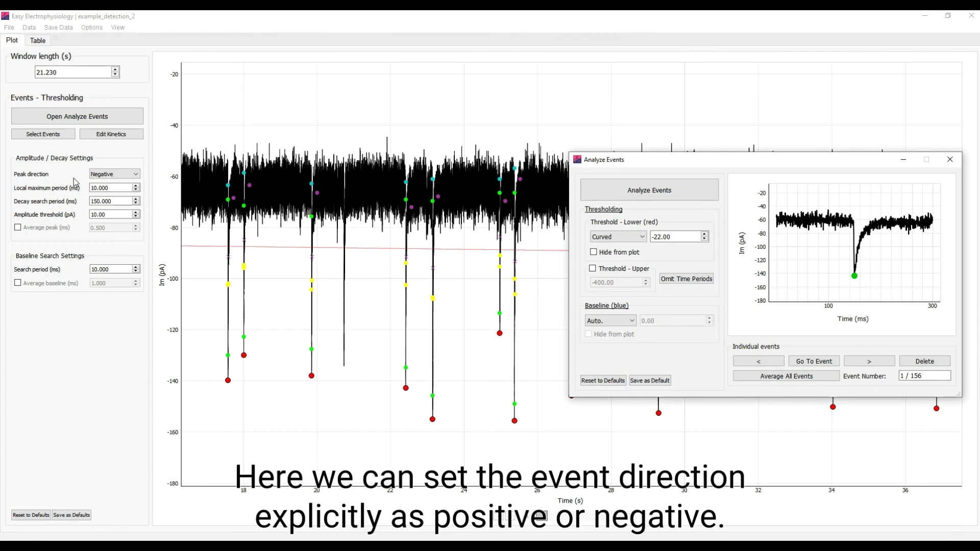
# Set the local maximum period to 5000 ms and re-detect, reducing the results to 35 events.
pyautogui.click(109, 175)
pyautogui.click(108, 178)
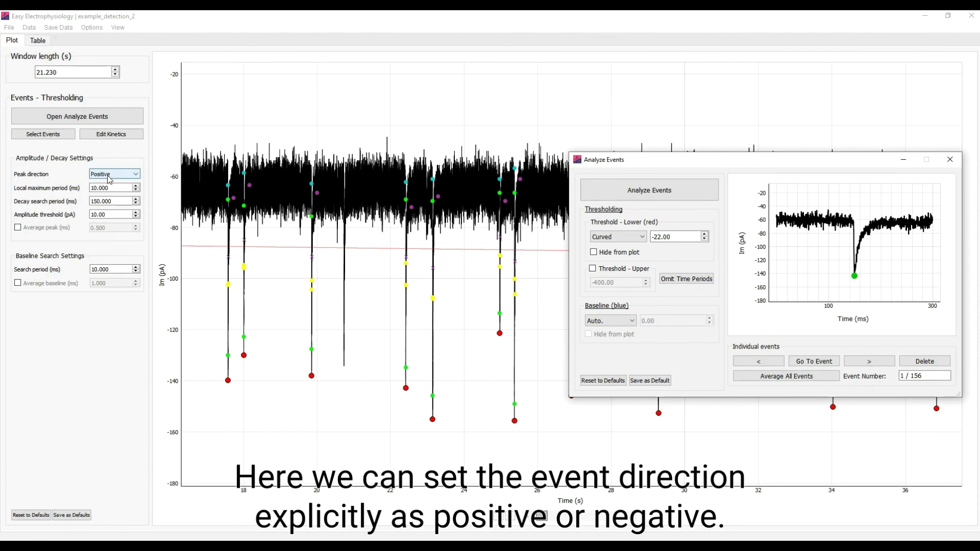
pyautogui.scroll(1, 109, 179)
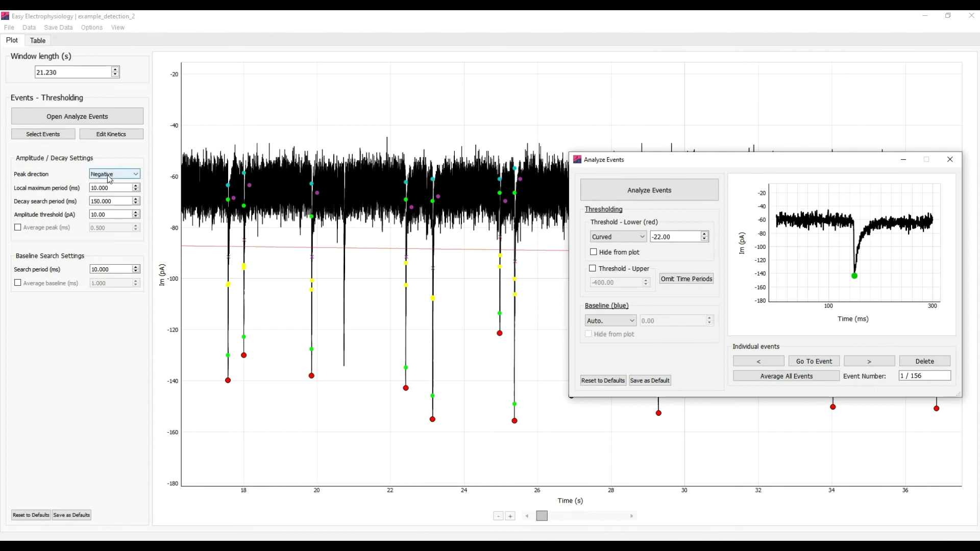
pyautogui.click(114, 190)
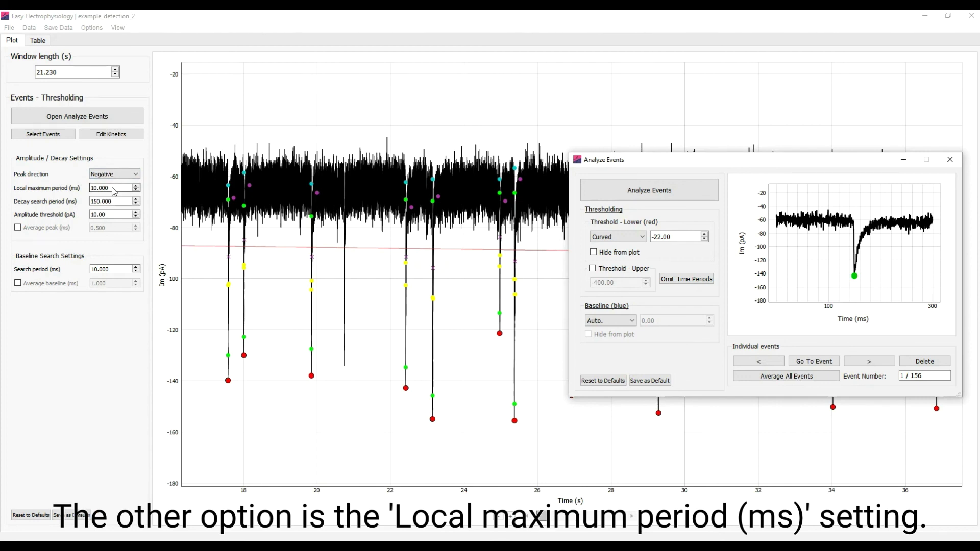
pyautogui.moveTo(114, 190); pyautogui.dragTo(90, 190)
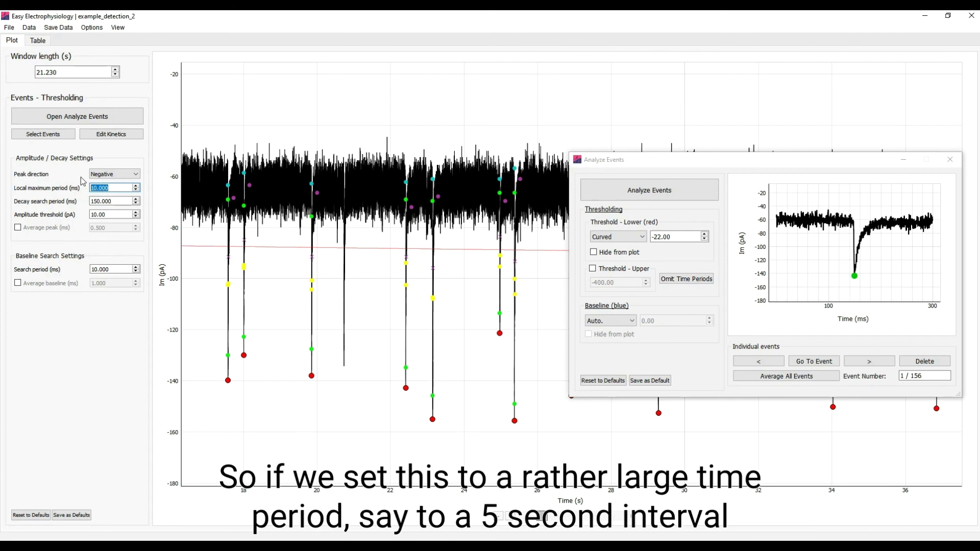
pyautogui.write('5000')
pyautogui.click(620, 199)
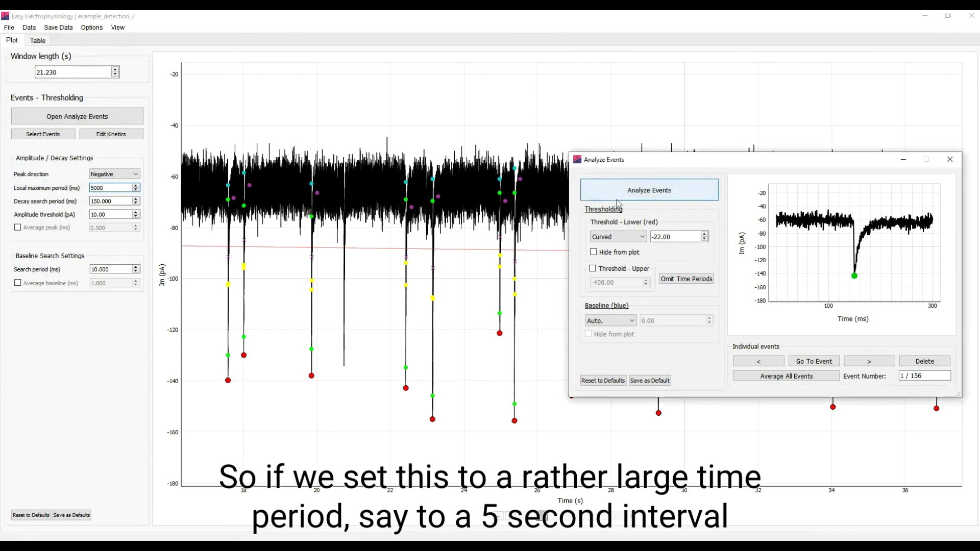
# Undo the zoom to show all 35 events across the full 300 s recording.
pyautogui.rightClick(514, 261)
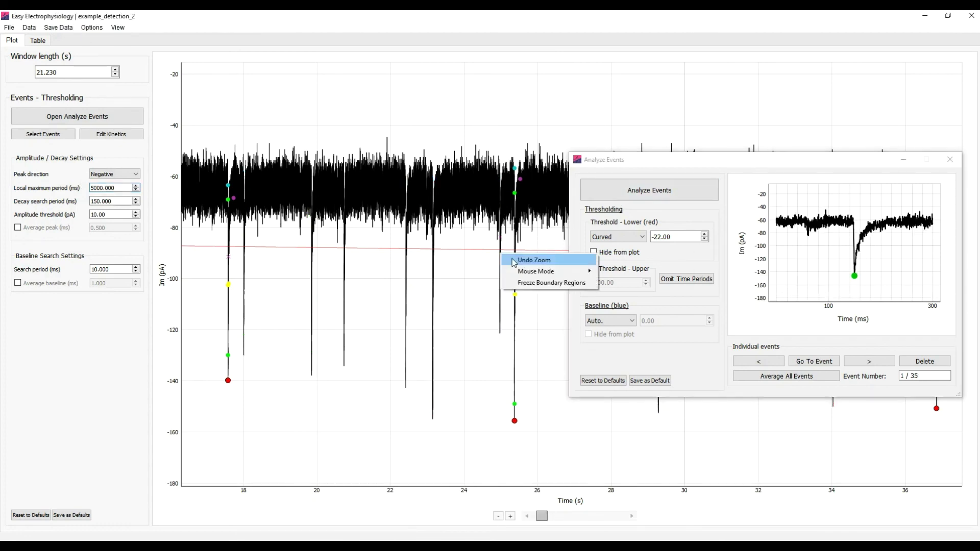
pyautogui.click(515, 261)
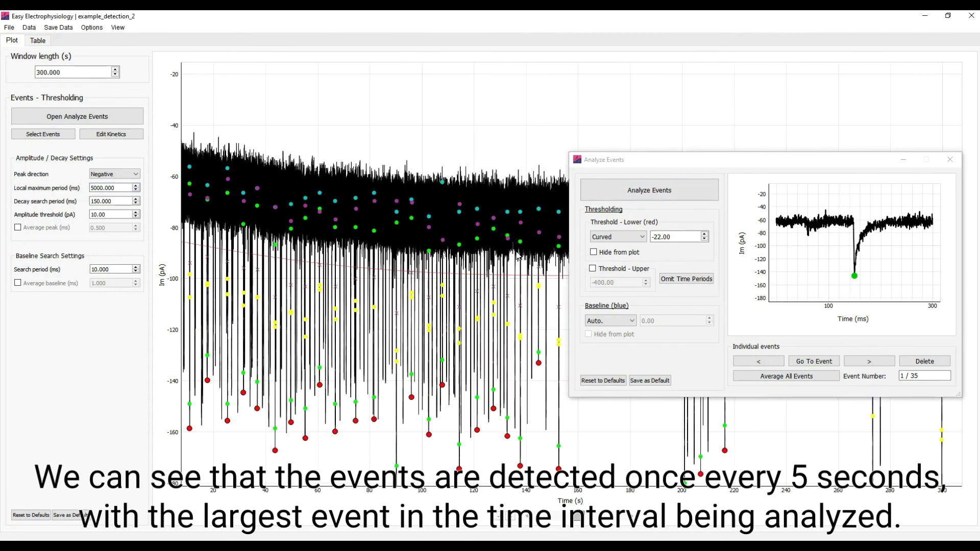